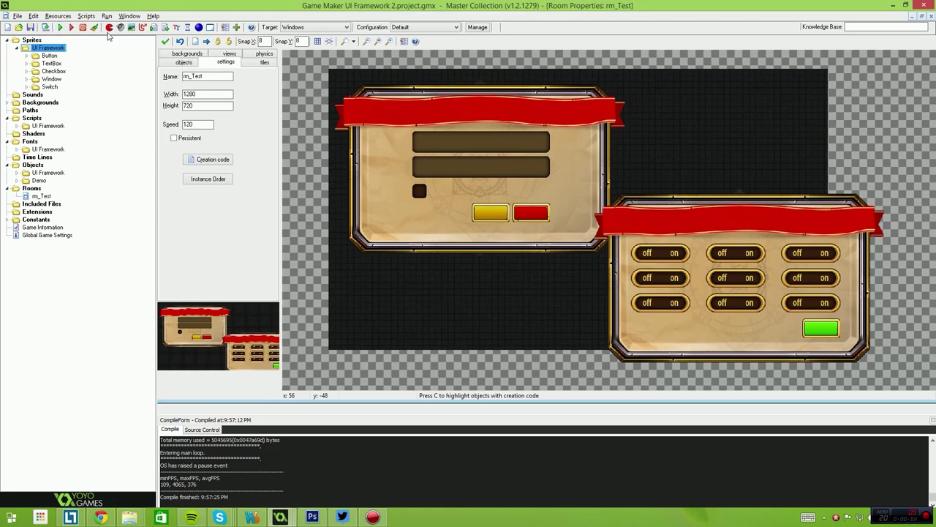
Select the Window sprite, open and close the File menu, and collapse the sprites UI Framework folder.
click(53, 79)
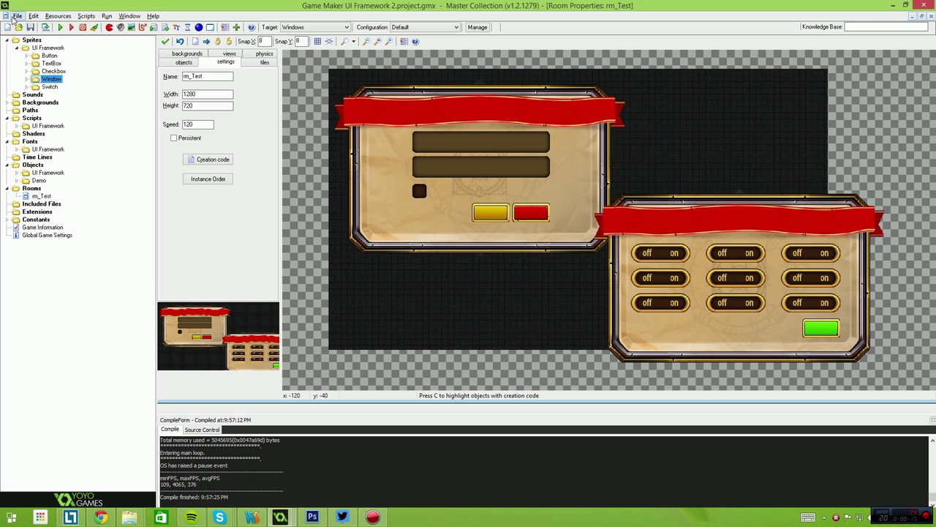
click(16, 16)
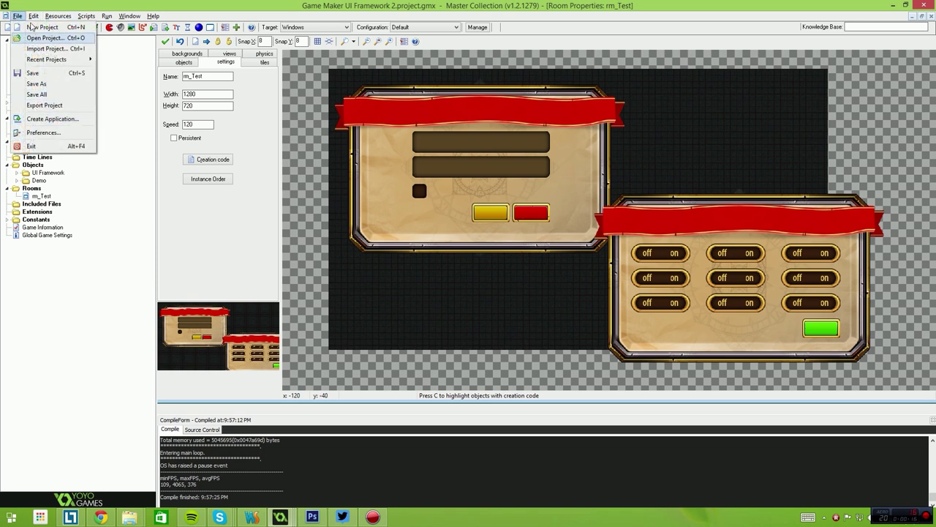
click(230, 22)
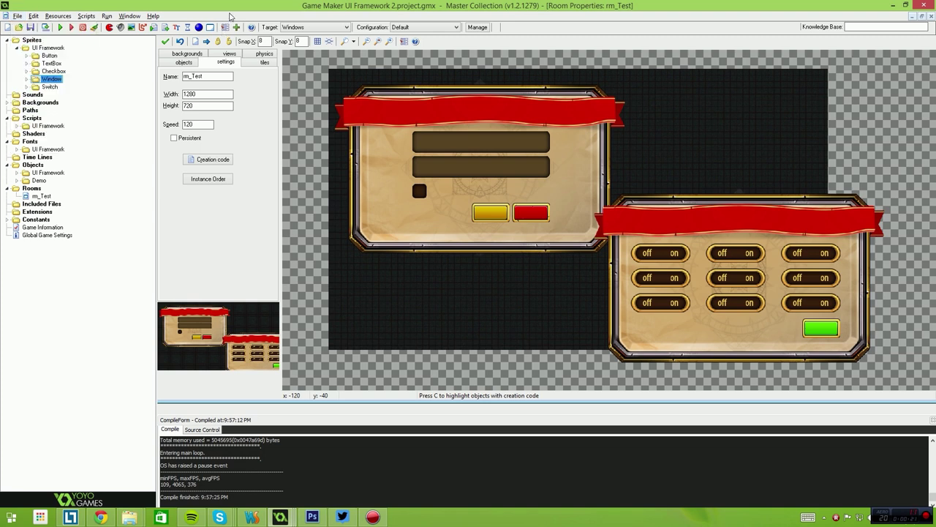
click(18, 48)
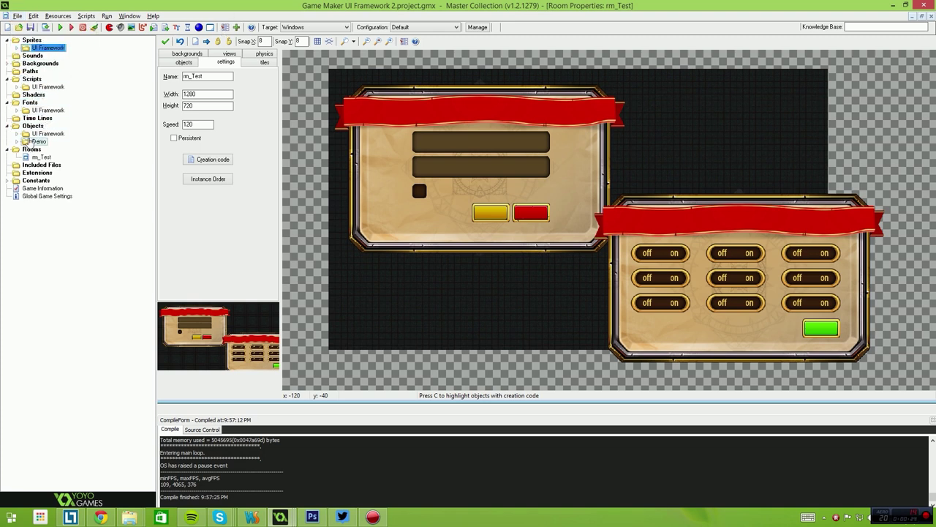
Browse the UI Framework objects folder's components and windows subfolders, then collapse it.
click(17, 134)
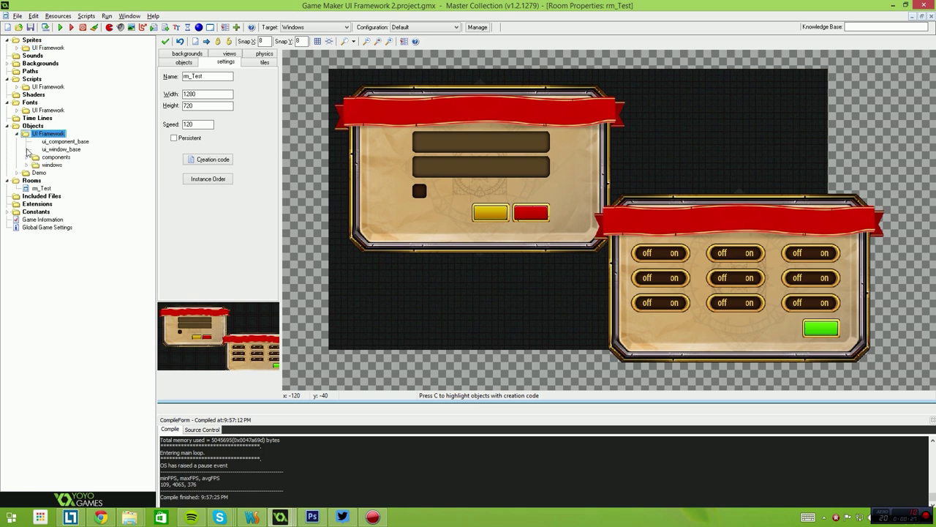
click(27, 157)
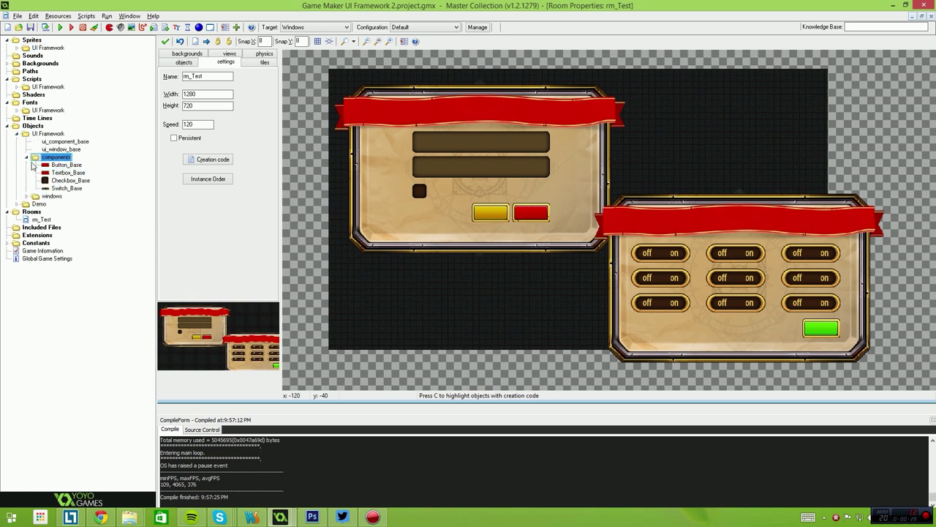
click(27, 158)
click(27, 165)
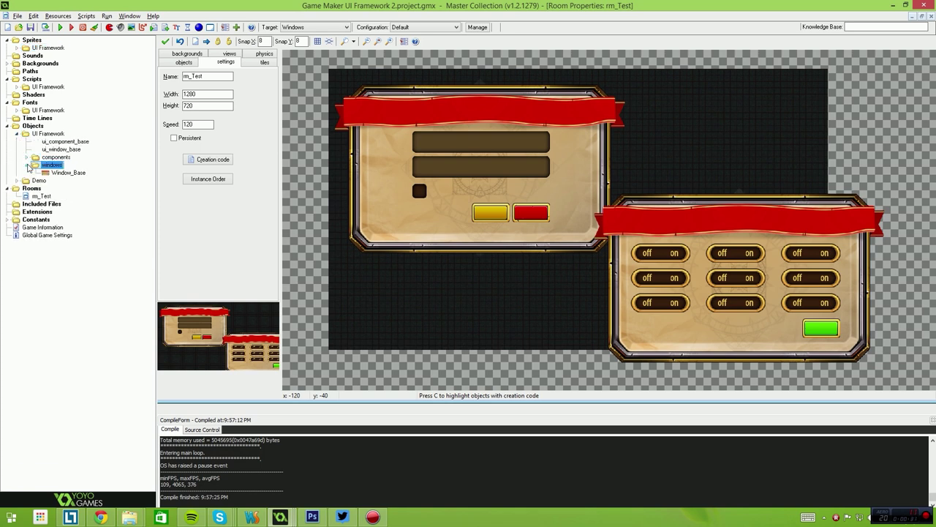
click(27, 158)
click(17, 135)
Expand the Demo objects folder, select chk_Test, and run the game with F5.
click(17, 141)
click(45, 150)
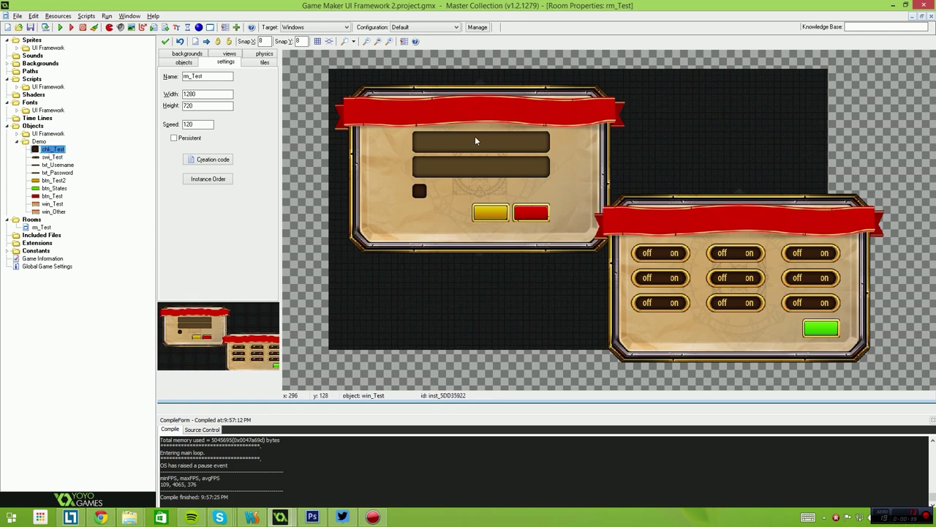
key(F5)
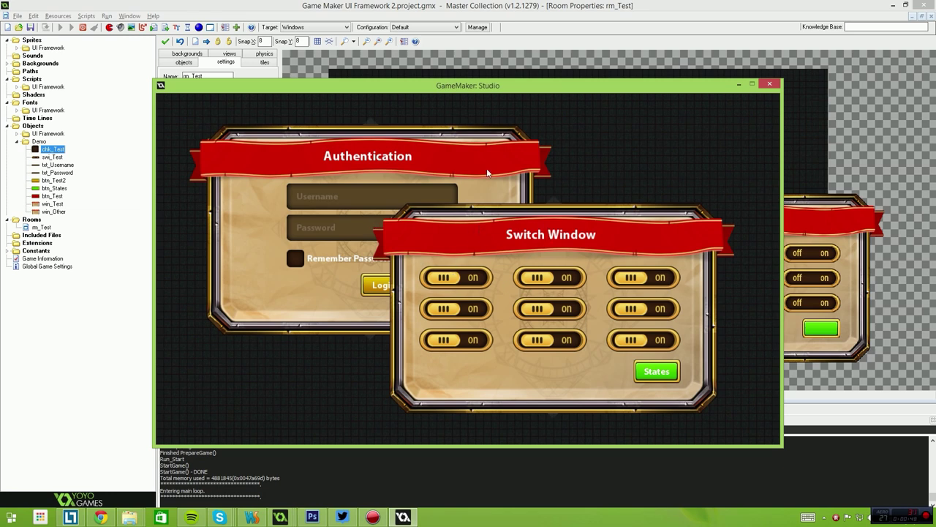
Move the Switch Window, then bring the Authentication and Switch Window panels forward in turn.
mouse_move(463, 245)
mouse_down()
mouse_move(450, 220)
mouse_move(432, 215)
mouse_move(487, 215)
mouse_move(552, 236)
mouse_move(448, 232)
mouse_up()
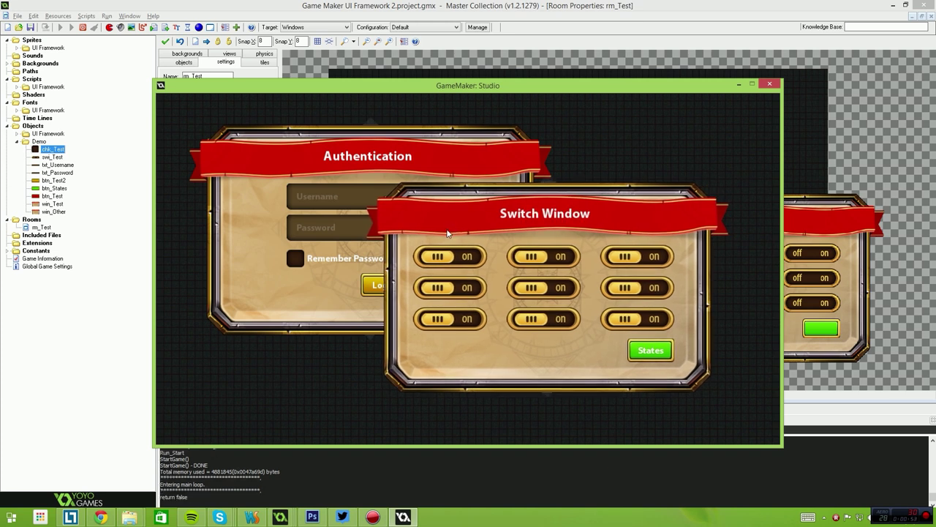
click(382, 287)
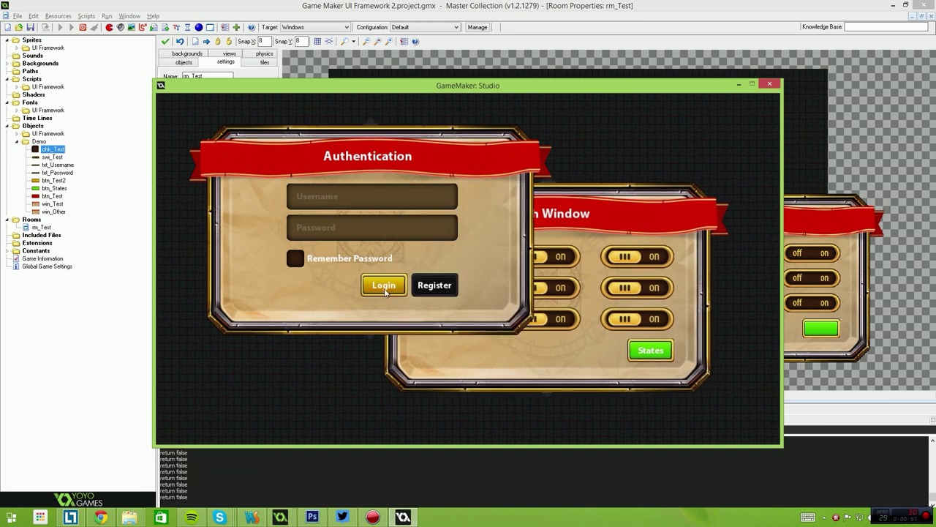
click(601, 214)
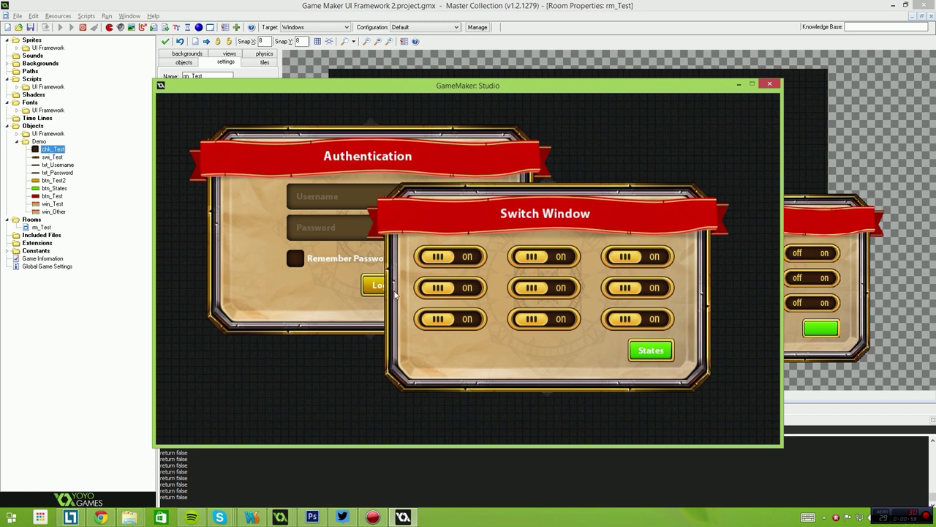
Turn off eight of the Switch Window's switches.
click(459, 262)
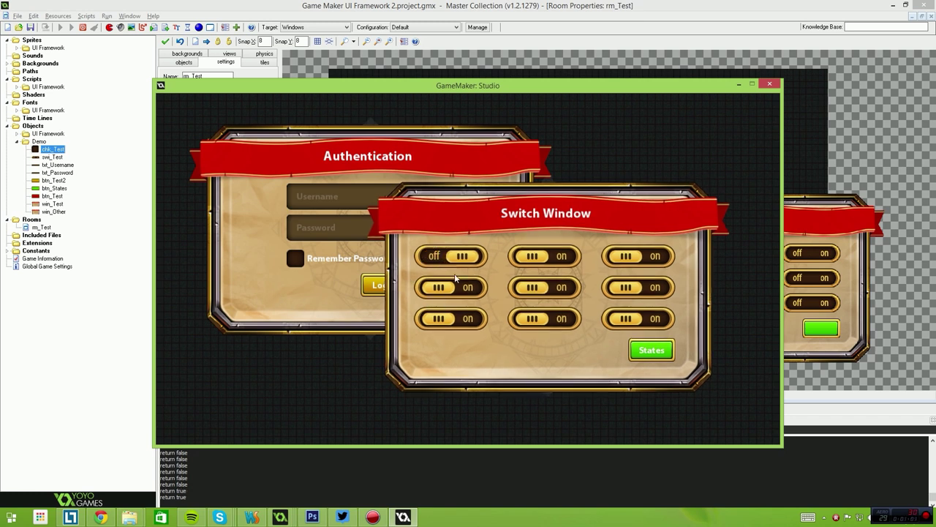
click(455, 281)
click(545, 287)
click(545, 318)
click(637, 256)
click(636, 287)
click(636, 318)
click(536, 251)
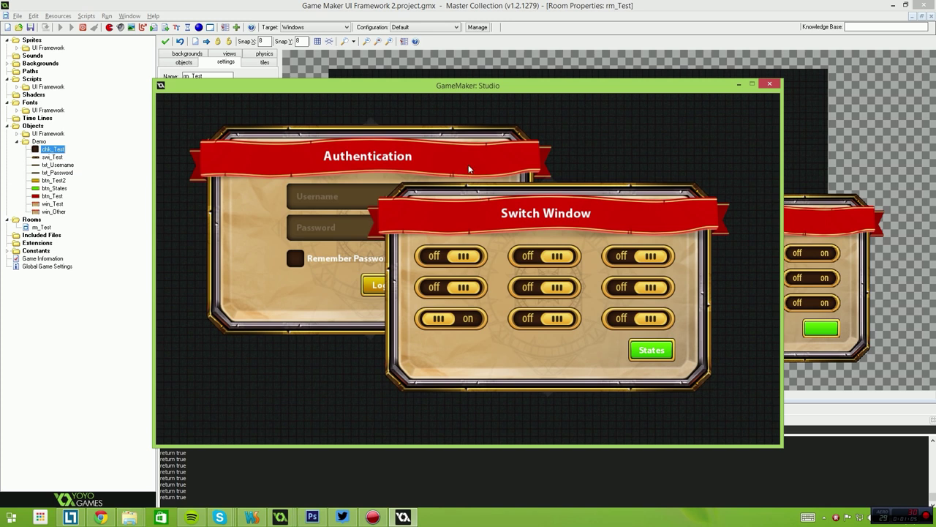
Bring each panel forward again, turn three switches back on and the top-left off.
click(467, 168)
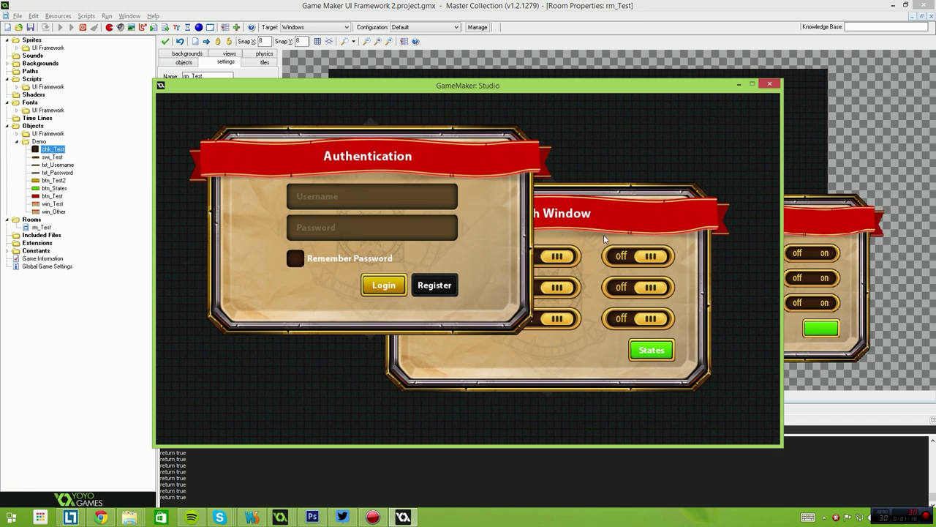
click(556, 229)
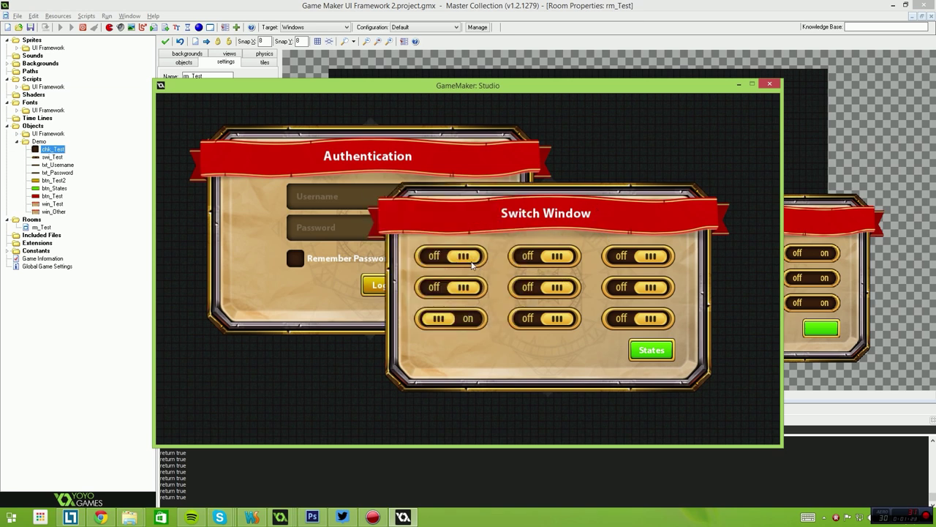
click(471, 257)
click(515, 262)
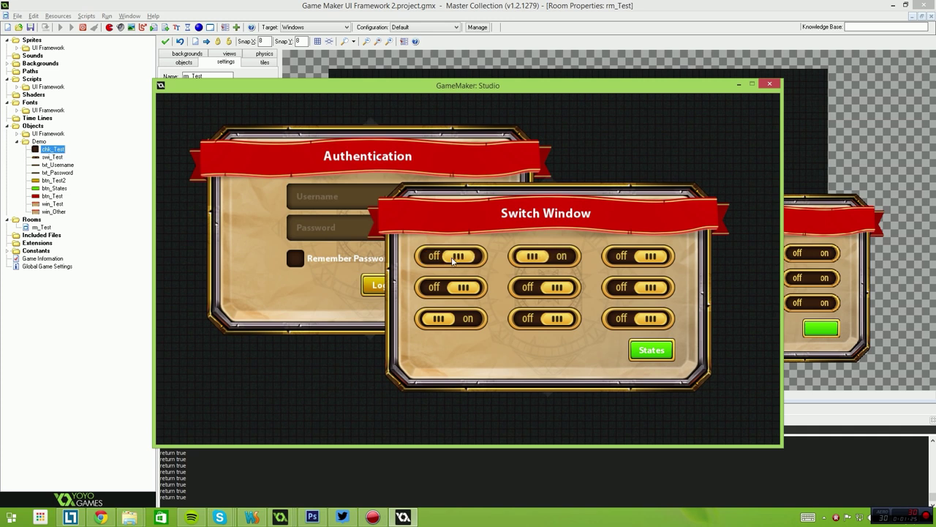
click(448, 287)
click(439, 259)
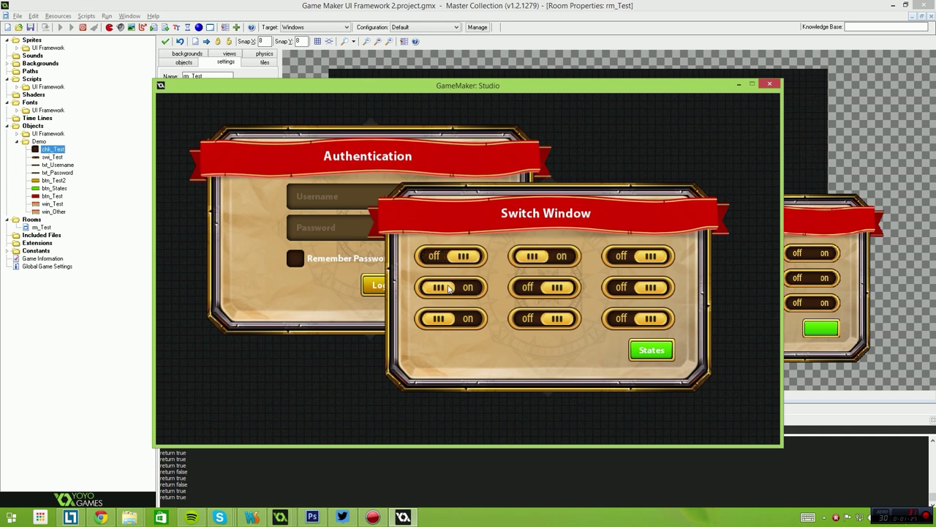
Flip several left and middle switches and turn on two right-column switches.
click(452, 256)
click(452, 286)
click(452, 256)
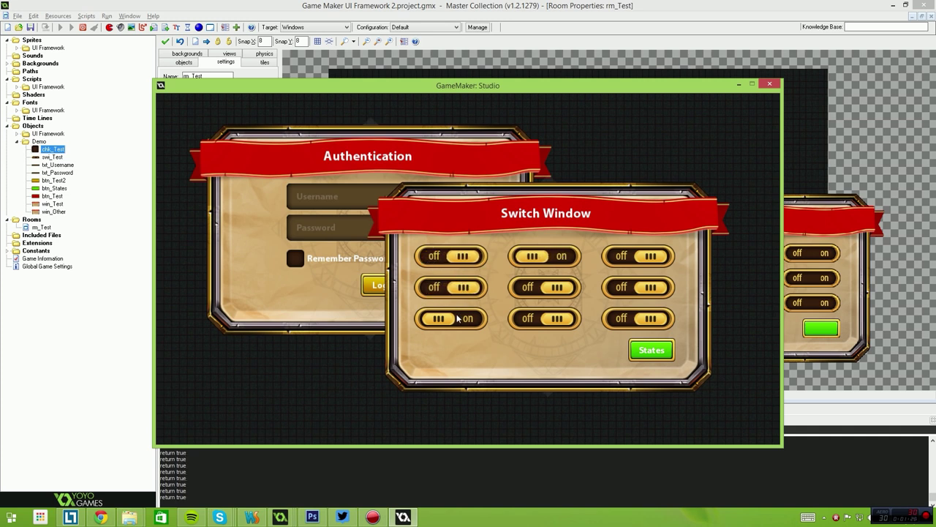
click(452, 318)
click(555, 282)
click(636, 256)
click(636, 287)
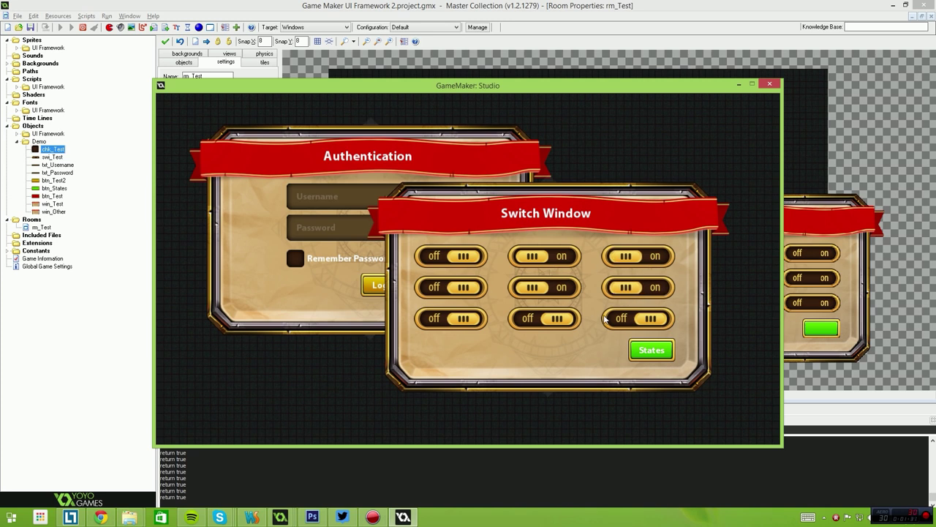
Turn off the row 1 middle switch, turn on row 2 left, and show the switch states.
click(534, 257)
click(450, 286)
click(646, 350)
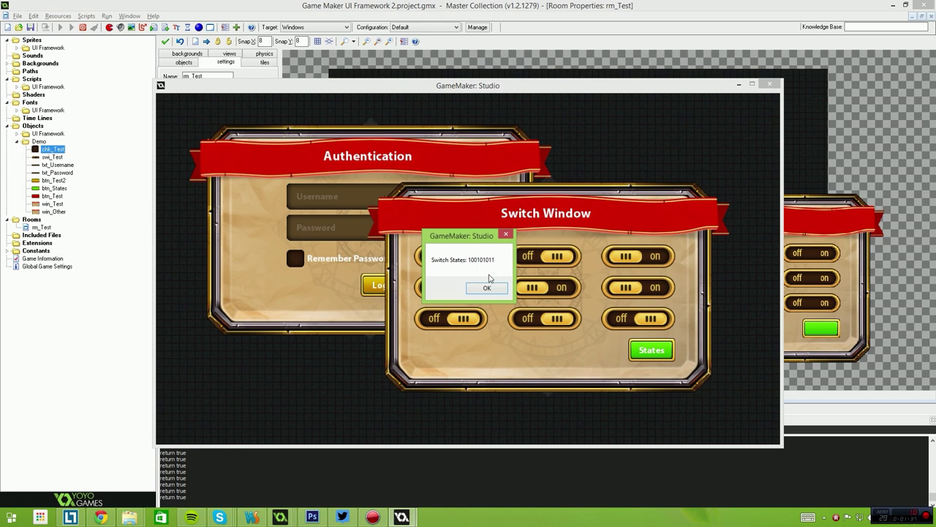
click(486, 288)
Turn on the left and middle switch columns.
click(450, 256)
click(450, 286)
click(450, 287)
click(450, 318)
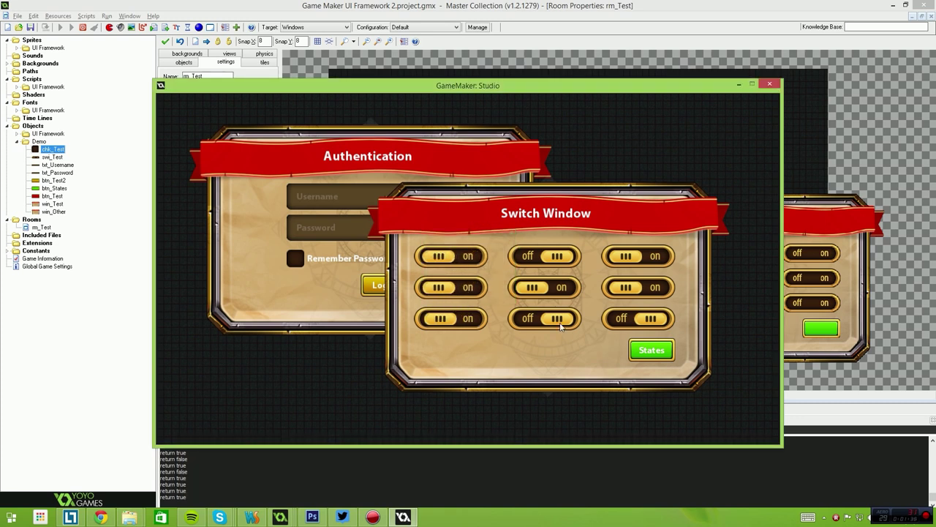
click(559, 322)
click(549, 288)
click(549, 287)
click(548, 256)
Flip the right-column switches and report the switch states again.
click(637, 256)
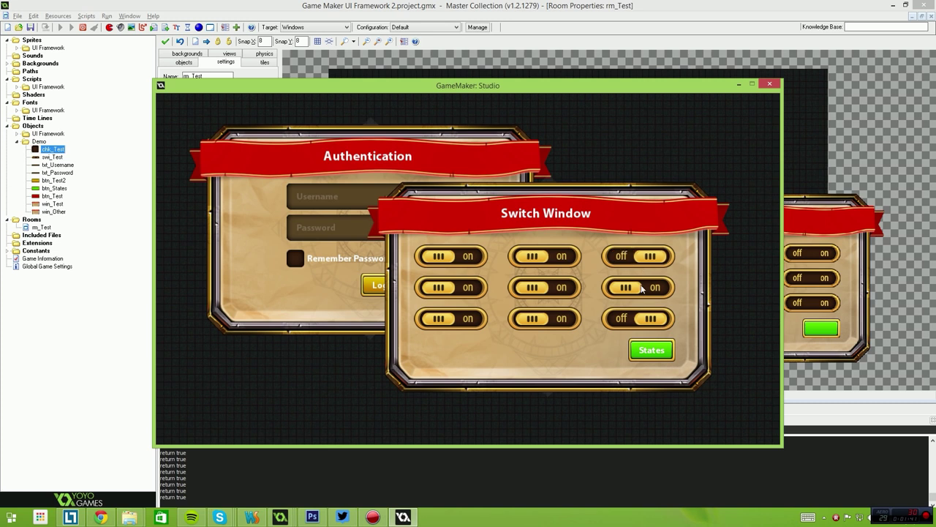
click(641, 288)
click(636, 256)
click(637, 288)
click(636, 319)
click(651, 350)
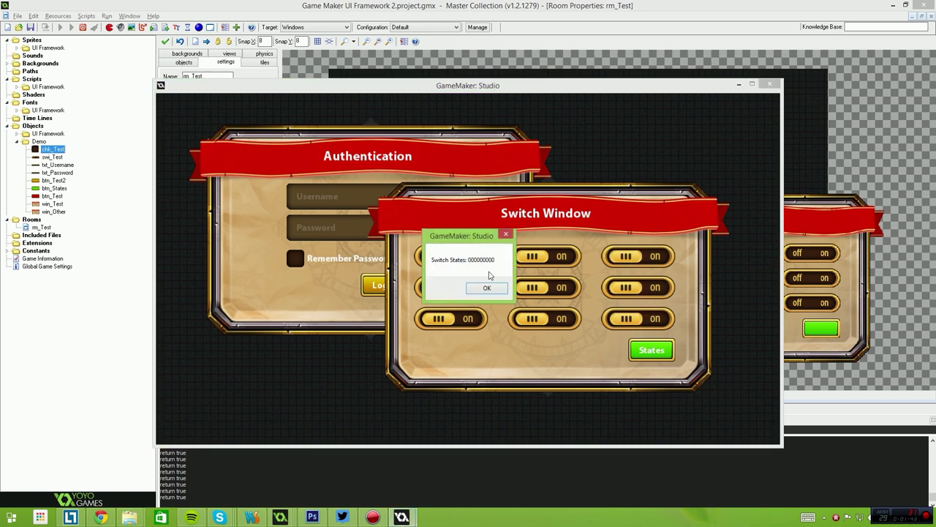
click(500, 292)
Turn off the right column, report states, then bring Authentication forward and move the Switch Window.
click(636, 257)
click(636, 289)
click(636, 319)
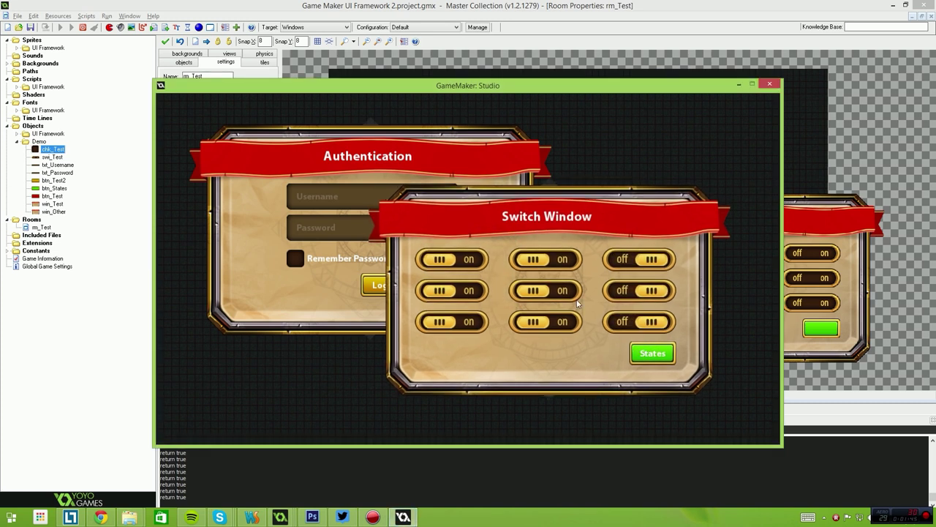
click(653, 353)
click(488, 286)
click(472, 179)
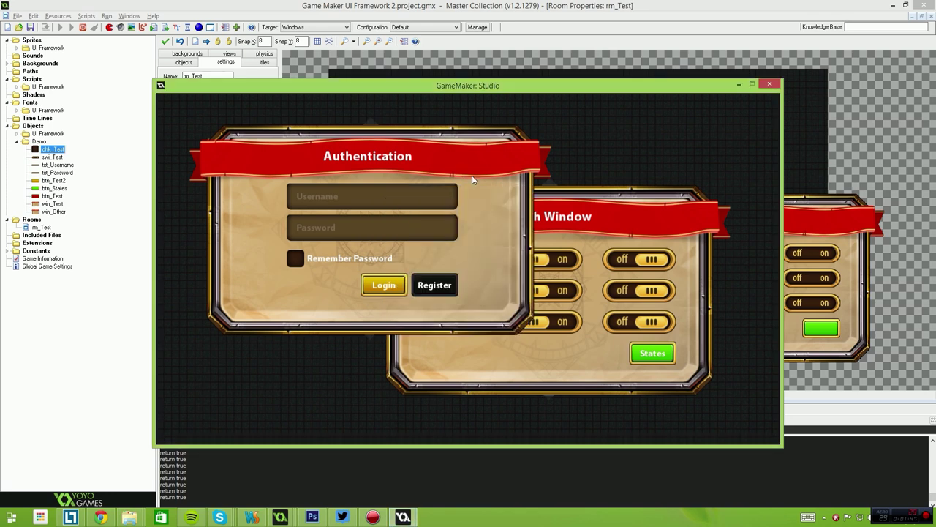
drag(623, 237, 650, 198)
Bring each panel forward and turn off two left-column switches.
click(341, 158)
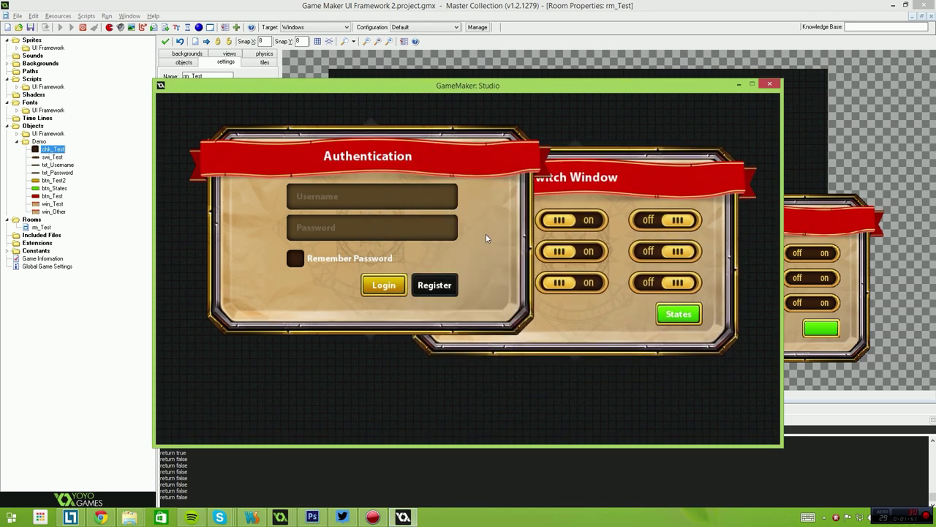
click(459, 237)
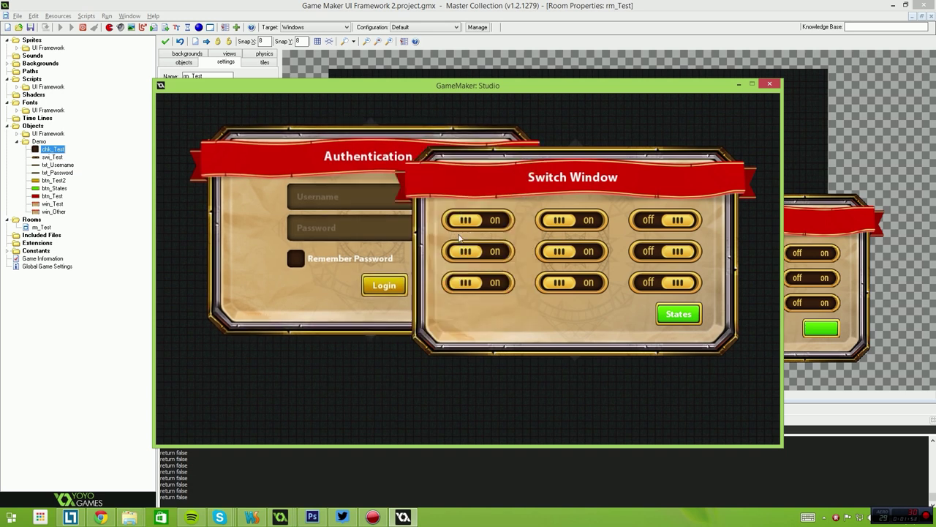
click(481, 253)
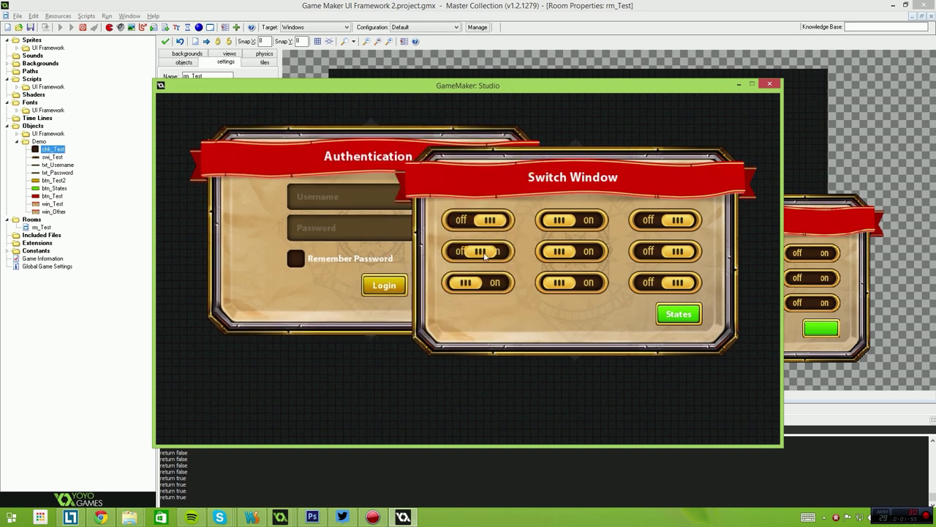
click(479, 282)
Reposition the Switch Window and drag the Authentication panel down-right over it.
drag(590, 168, 580, 261)
click(476, 162)
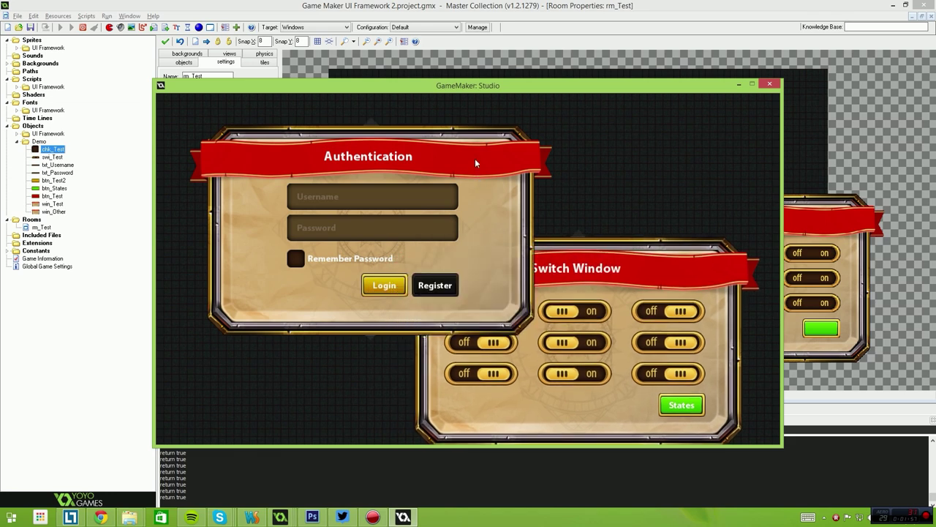
drag(471, 247, 509, 171)
click(400, 160)
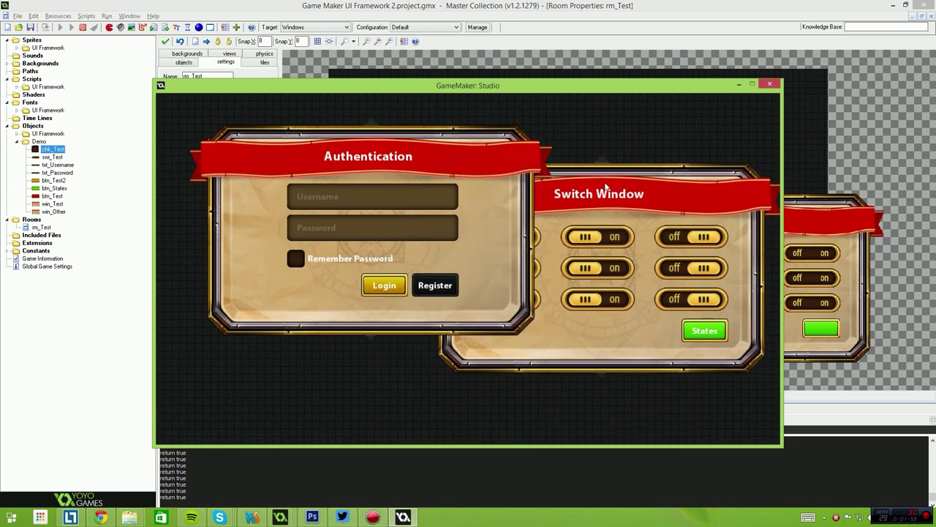
drag(330, 163, 434, 239)
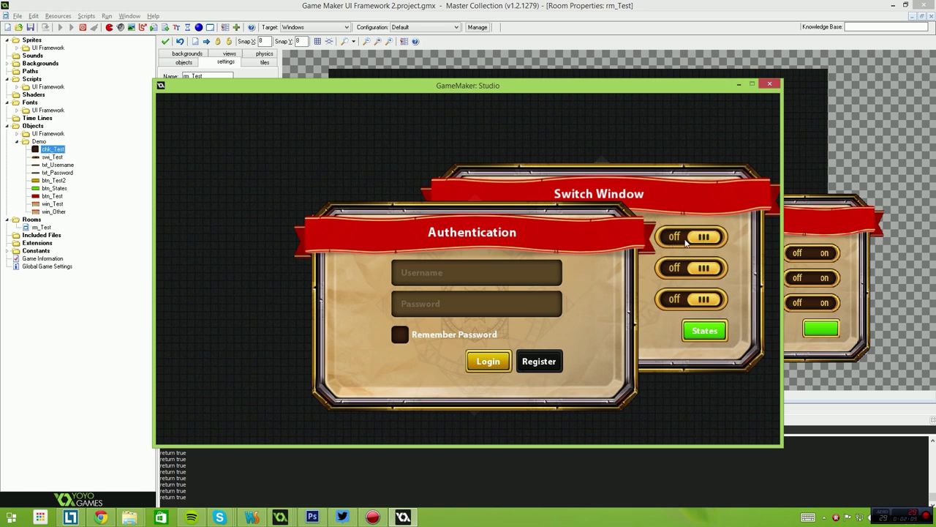
Turn on the top-right switch, move Authentication up-left, and focus its Username field.
click(691, 239)
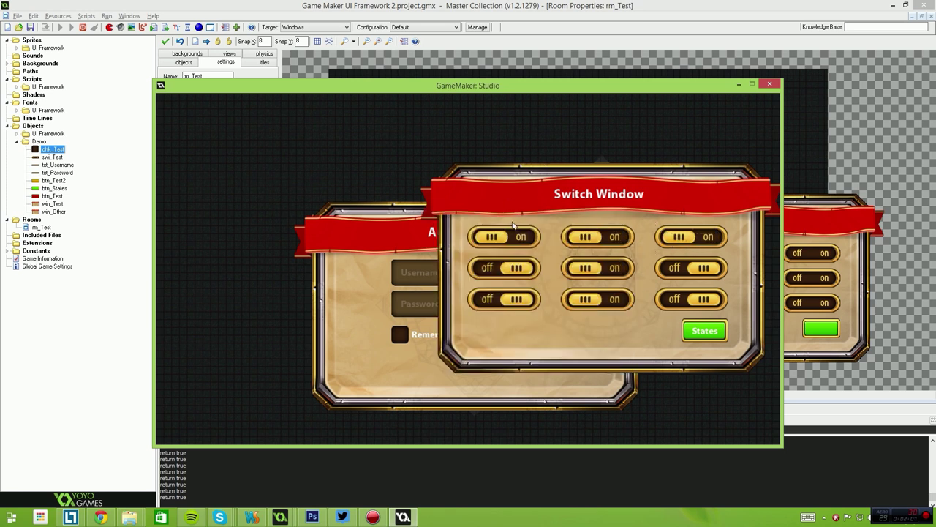
click(394, 228)
drag(445, 233, 358, 172)
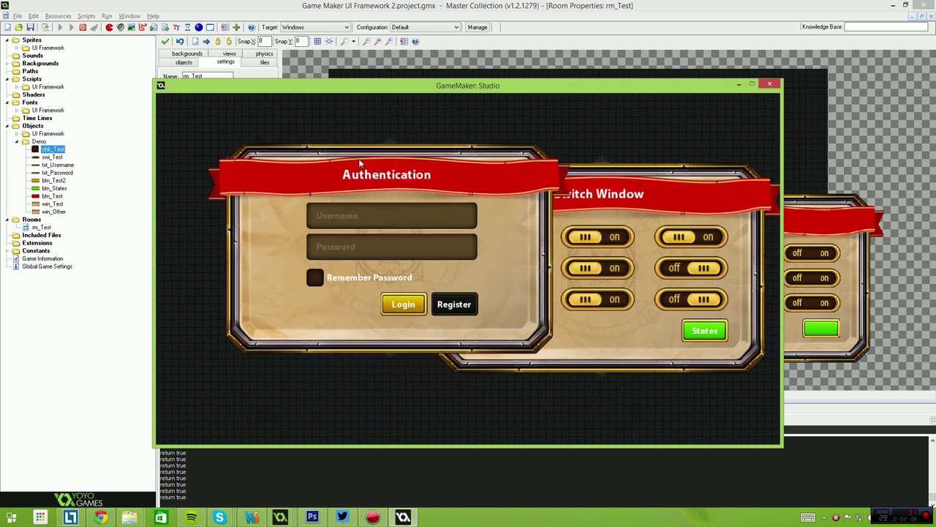
click(374, 211)
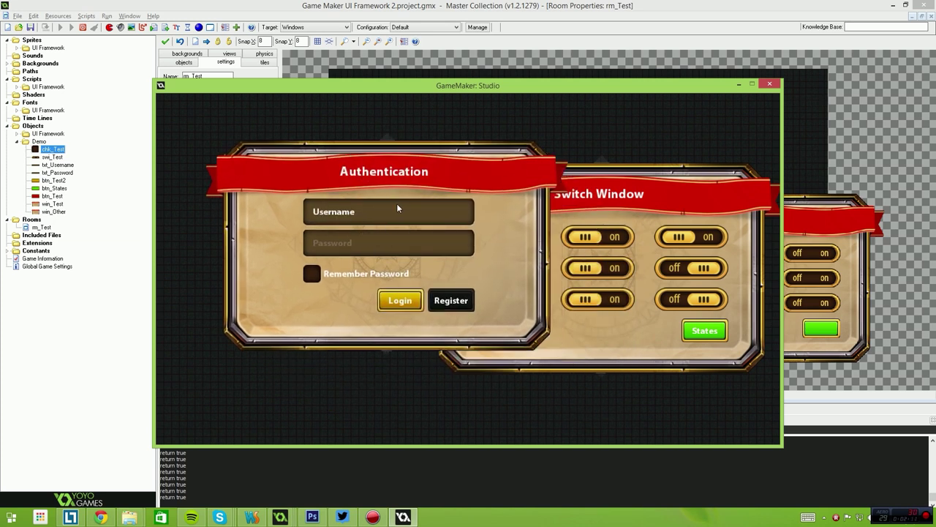
Type several sample phrases into the Username field, erase them all, and unfocus it.
text(te)
key(BackSpace)
key(BackSpace)
text(T)
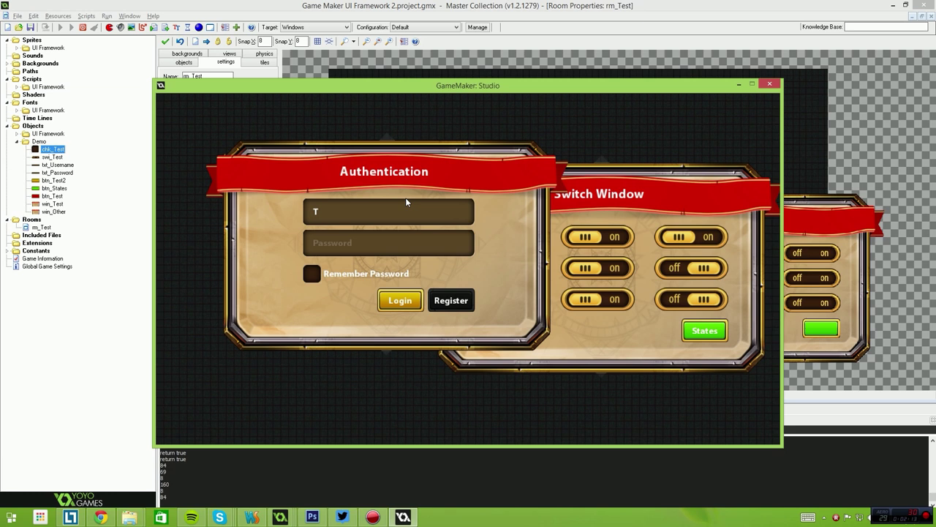
text(e)
key(BackSpace)
key(BackSpace)
text(Hello my name is rya)
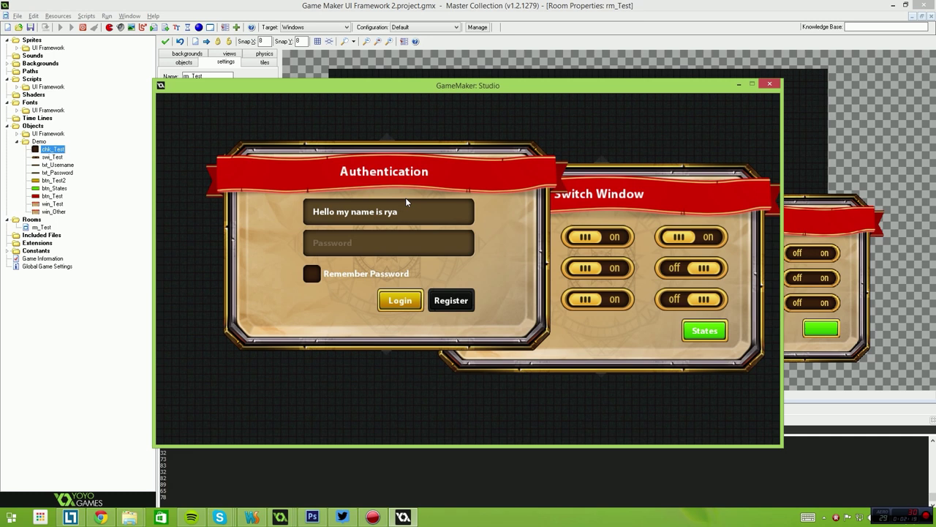
key(BackSpace)
key(BackSpace)
key(BackSpace)
key(BackSpace)
key(BackSpace)
text(asdasd qwewe asdxc asdqwe)
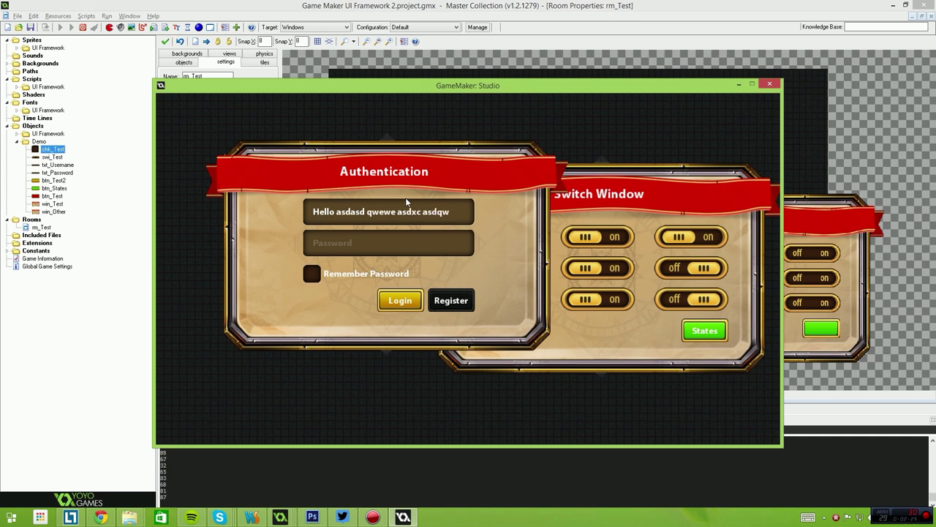
key(BackSpace)
key(BackSpace)
key(BackSpace)
key(BackSpace)
key(BackSpace)
key(BackSpace)
key(BackSpace)
key(BackSpace)
key(BackSpace)
key(BackSpace)
key(BackSpace)
key(BackSpace)
key(BackSpace)
key(BackSpace)
key(BackSpace)
key(BackSpace)
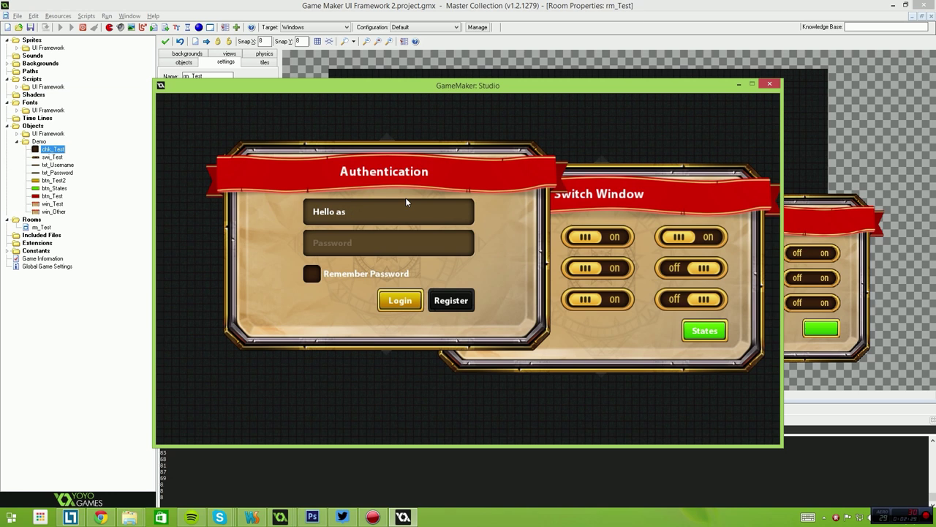
key(BackSpace)
key(BackSpace)
key(BackSpace)
key(BackSpace)
key(BackSpace)
key(BackSpace)
key(BackSpace)
key(BackSpace)
click(477, 234)
Type a masked nine-character password into the Password field, then delete it.
click(358, 217)
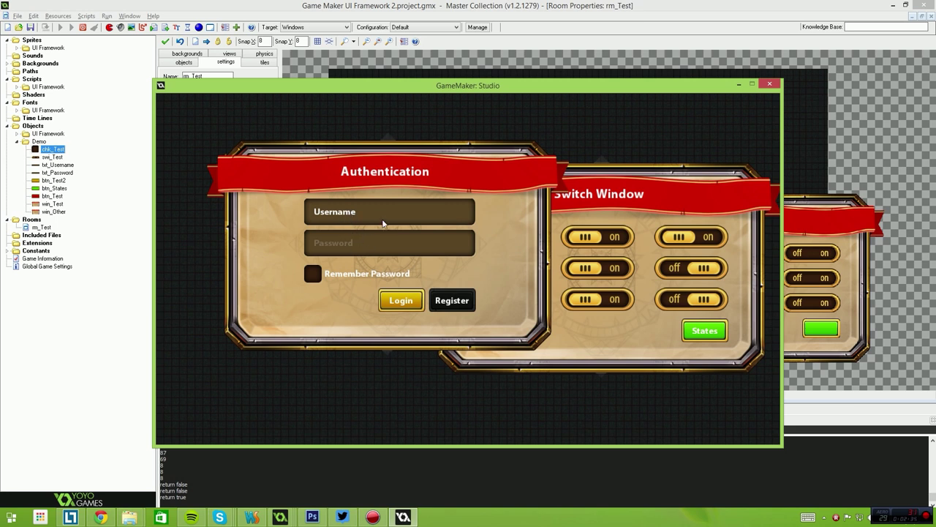
click(547, 207)
click(358, 182)
click(355, 242)
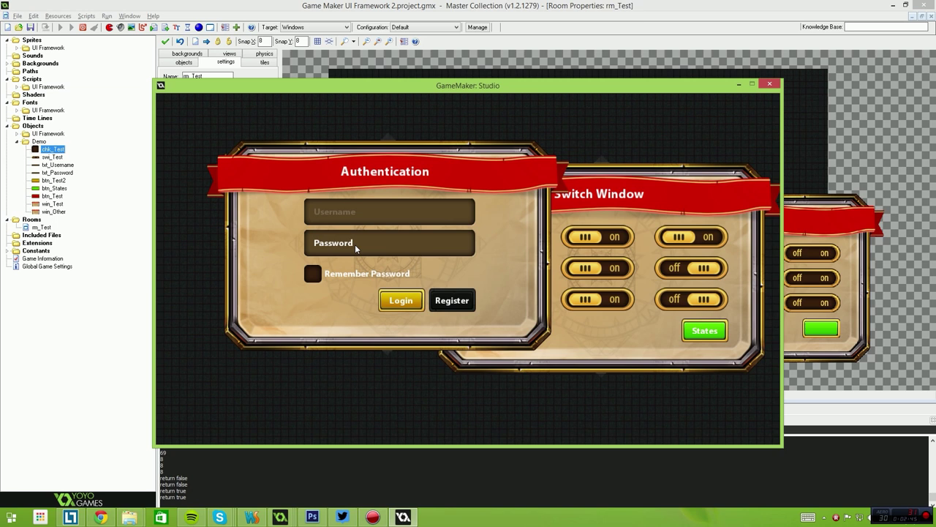
text(*********)
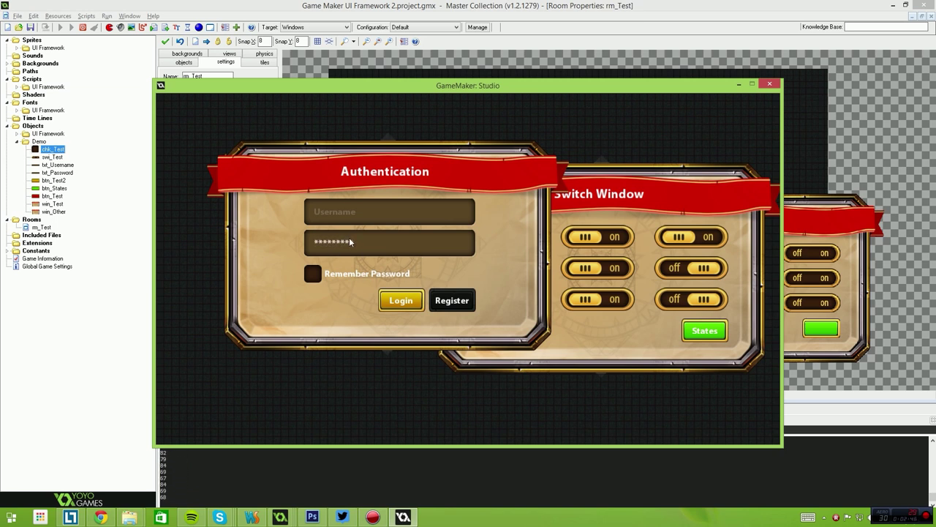
key(BackSpace)
key(BackSpace)
key(BackSpace)
key(BackSpace)
key(BackSpace)
key(BackSpace)
key(BackSpace)
key(BackSpace)
key(BackSpace)
Log in with username 'Test Username' and a test password, then close the credentials message.
click(355, 214)
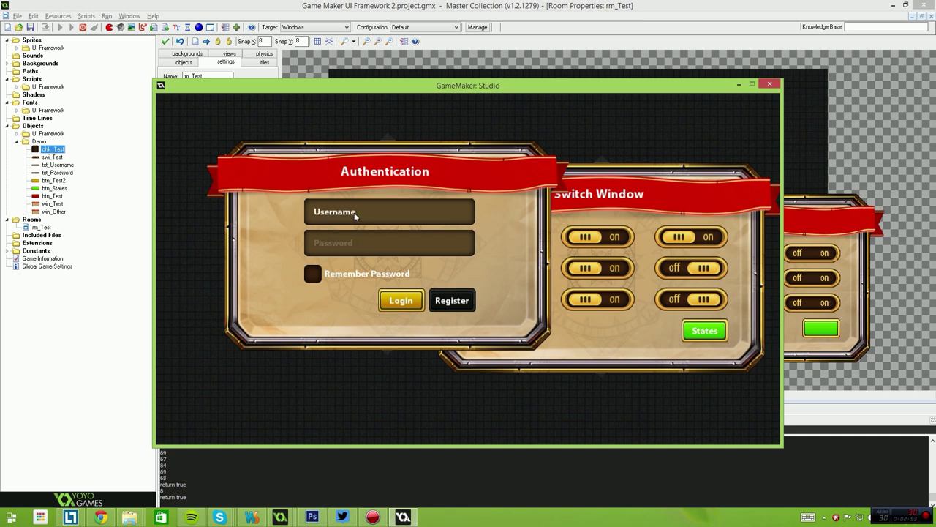
text(Tes)
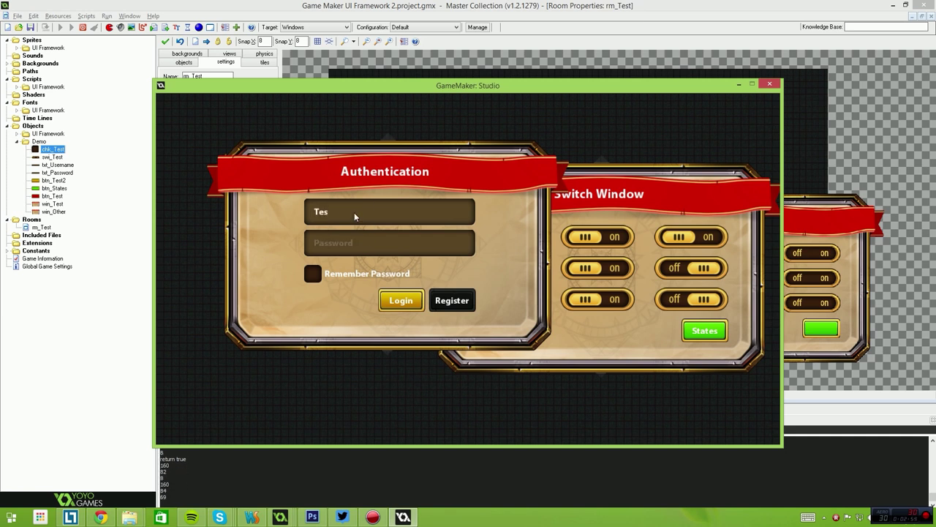
text(t Username)
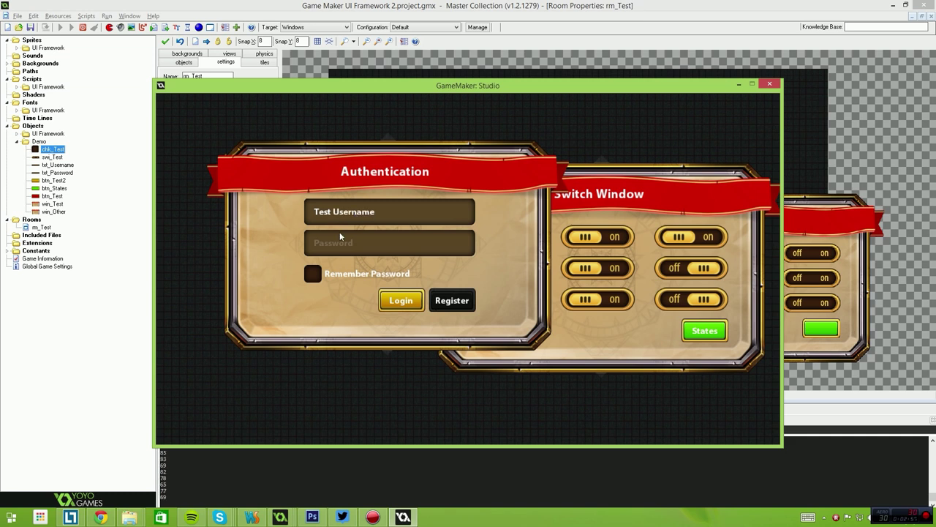
click(340, 237)
text(Test Password)
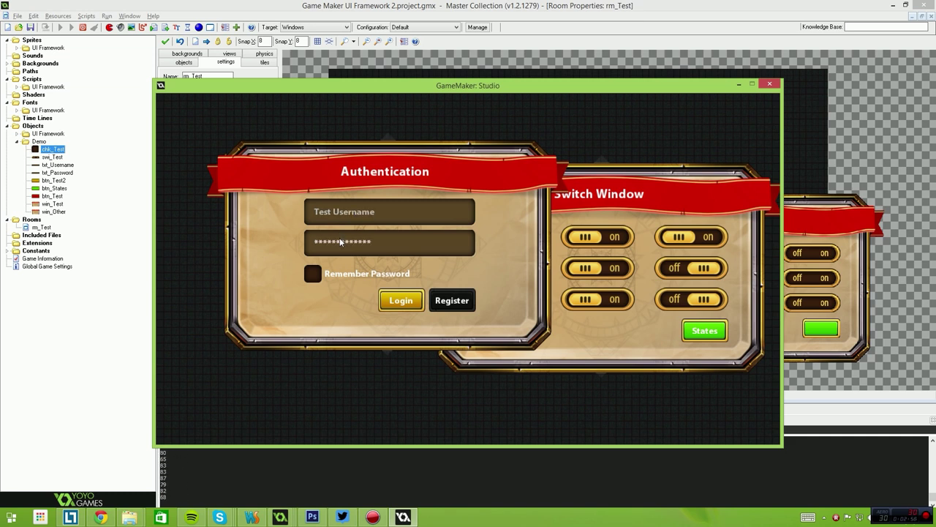
click(401, 301)
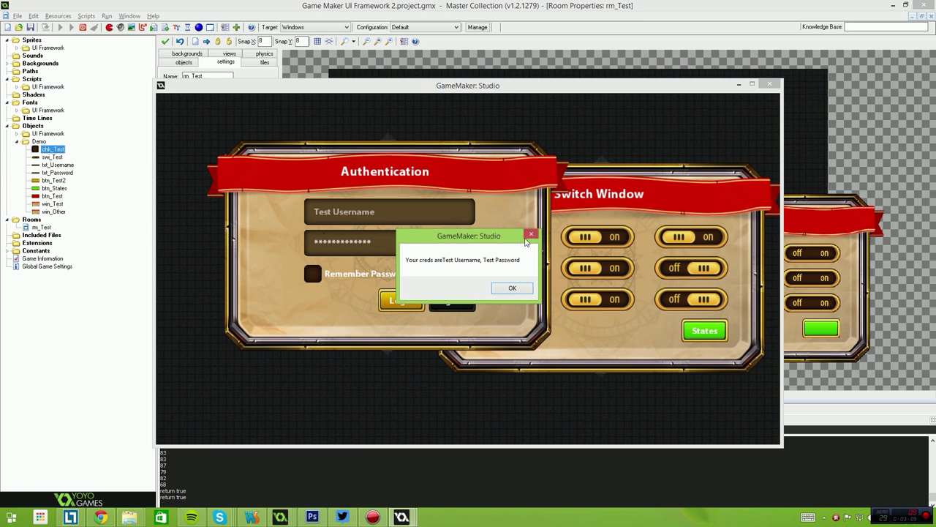
click(531, 234)
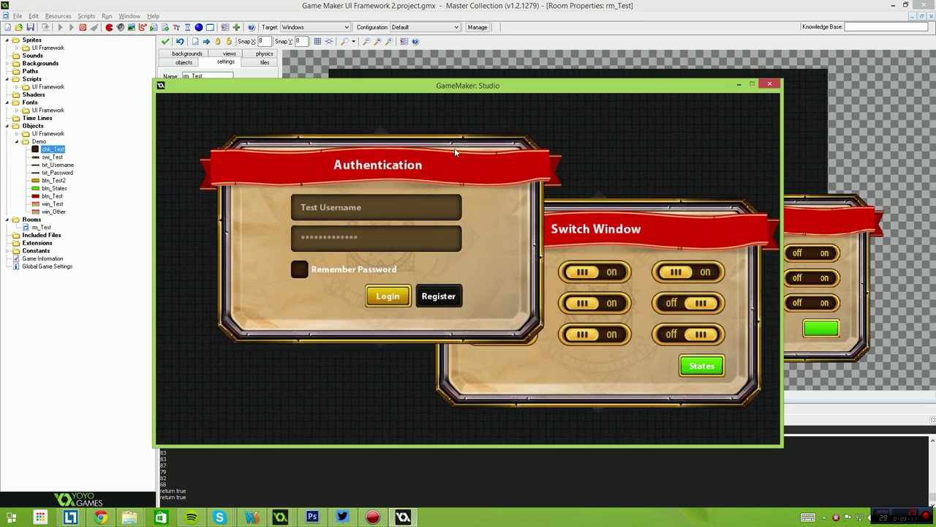
Close the game, restart it with Run, and close the GameMaker Debugger window.
click(769, 84)
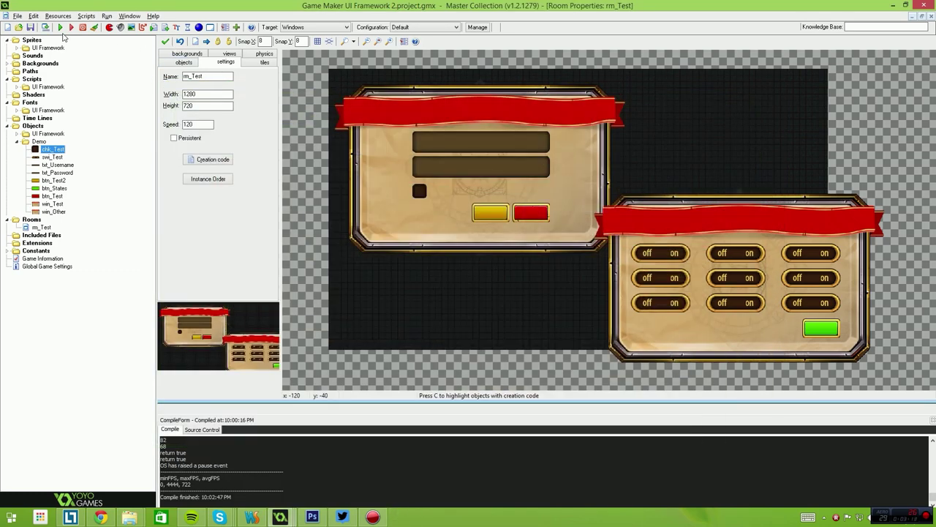
click(60, 27)
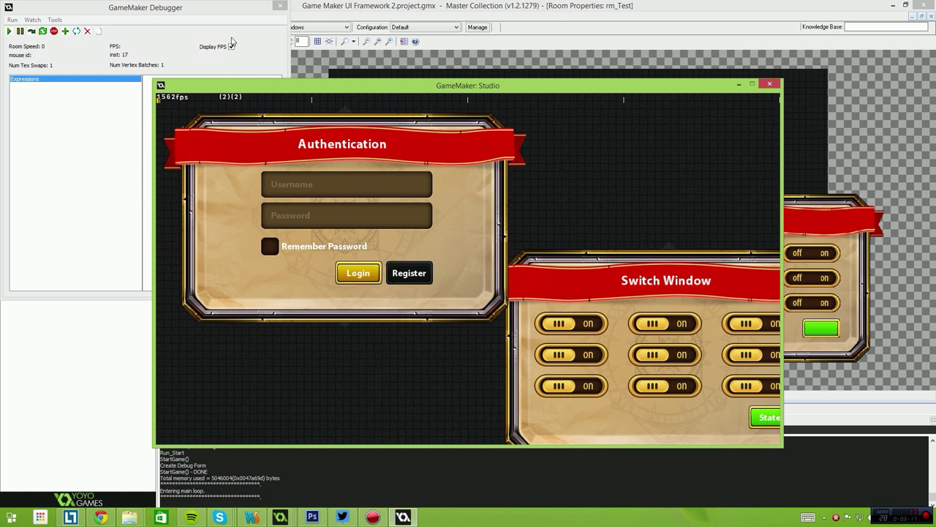
click(280, 8)
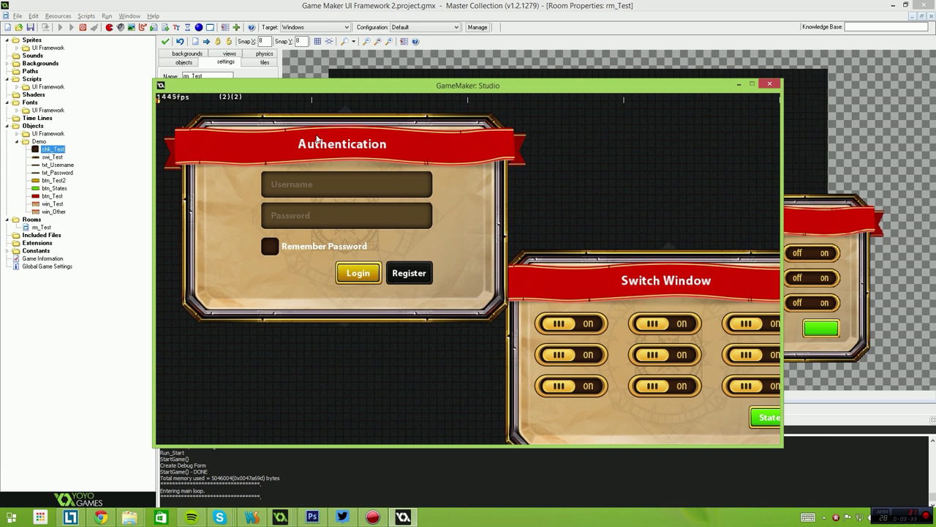
Rearrange both panels and toggle several switches across all three columns.
drag(317, 139, 380, 161)
drag(660, 338, 569, 283)
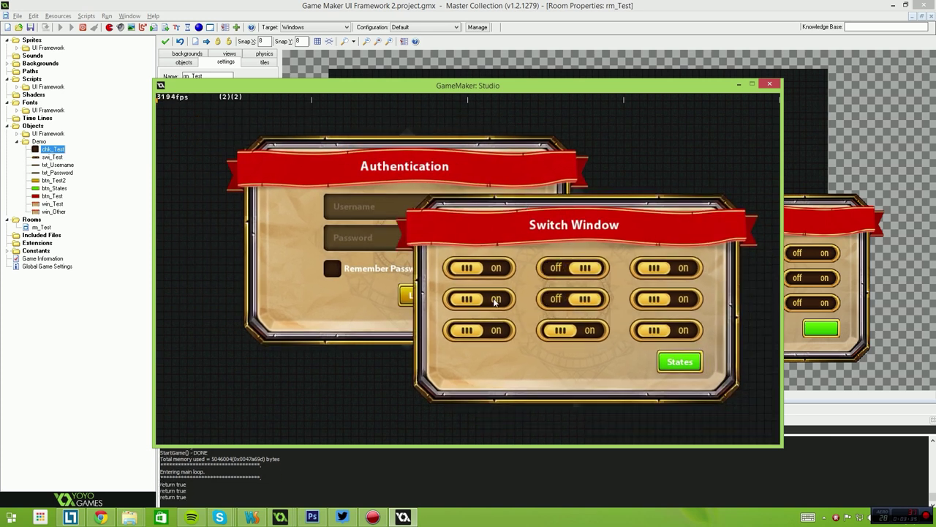
click(479, 330)
click(479, 268)
click(573, 299)
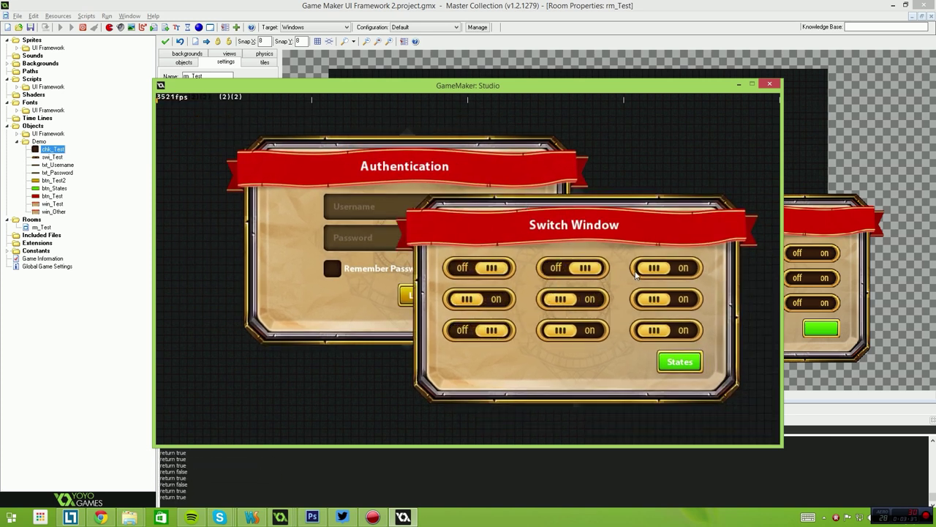
click(655, 268)
click(662, 298)
click(573, 298)
click(573, 330)
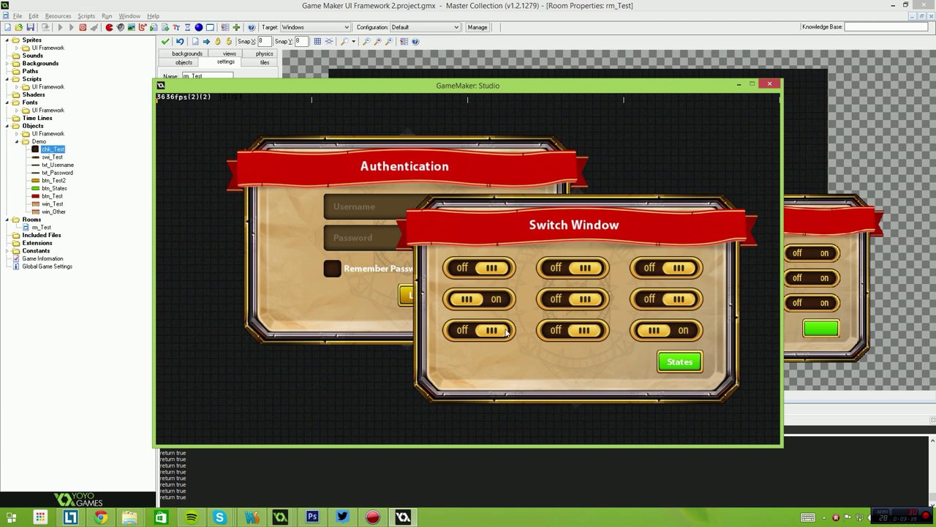
click(483, 330)
Toggle another round of left, middle and right switches.
click(481, 292)
click(479, 268)
click(480, 298)
click(479, 330)
click(573, 330)
click(573, 298)
click(666, 298)
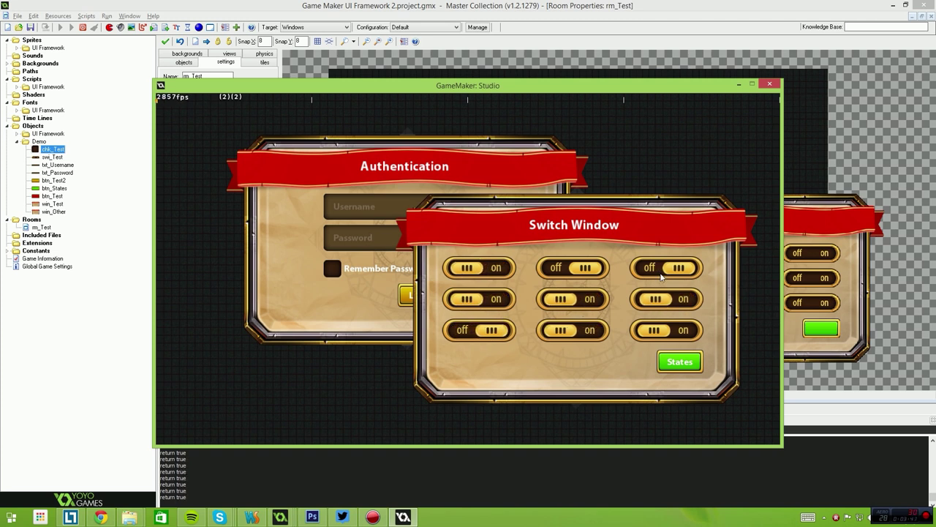
click(666, 268)
Toggle Remember Password repeatedly, leaving it checked, then close the game.
drag(391, 250, 379, 252)
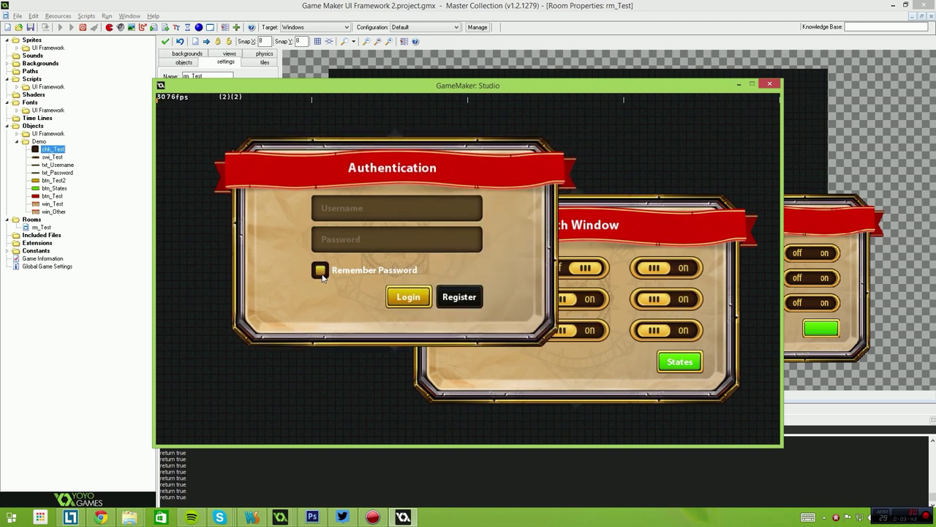
click(321, 271)
click(320, 272)
click(320, 268)
click(322, 272)
click(324, 274)
click(324, 274)
click(324, 274)
click(324, 274)
click(770, 84)
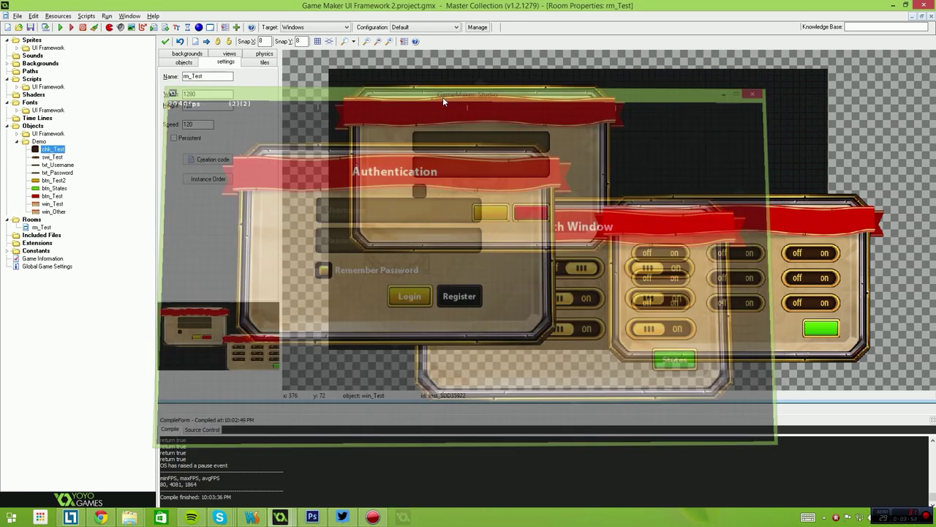
Change btn_Test2's button text from 'Login' to 'Show' in its Create event code.
double_click(53, 180)
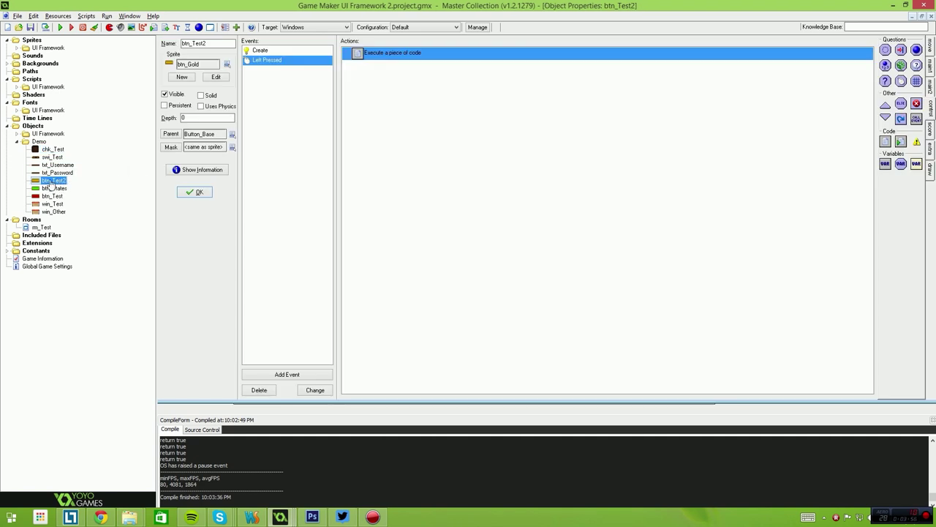
click(255, 61)
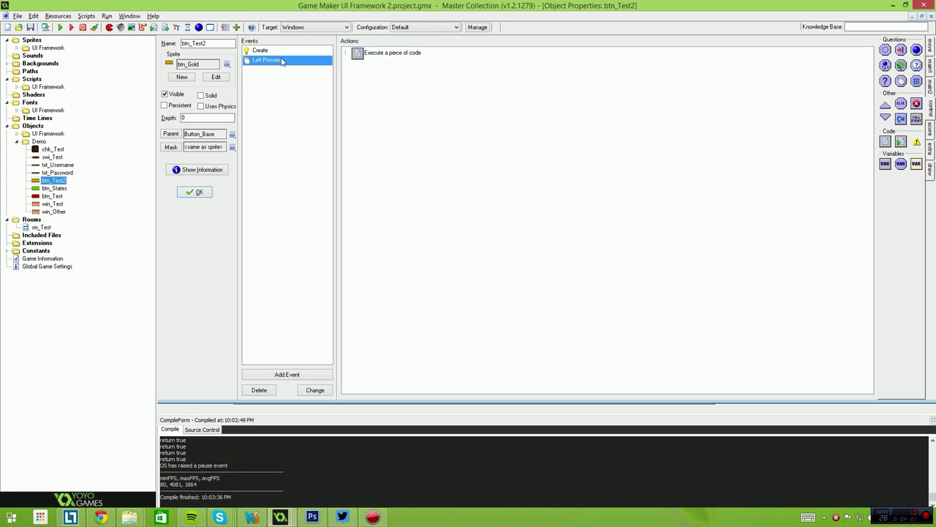
double_click(392, 52)
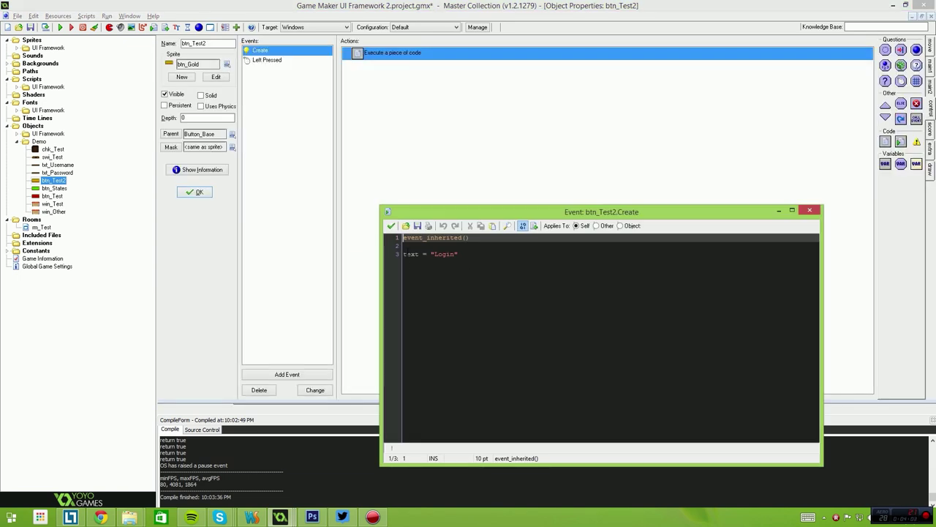
key(Down)
key(Down)
key(End)
key(shift+Home)
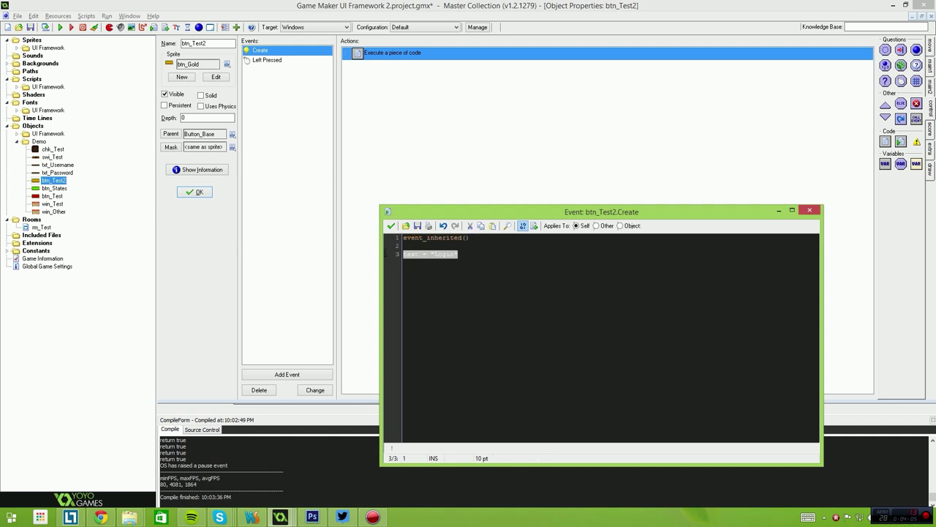
double_click(444, 254)
text(Show)
click(390, 225)
Test-run the game, dismiss the credentials message, close the game, and view the Left Pressed event.
key(F5)
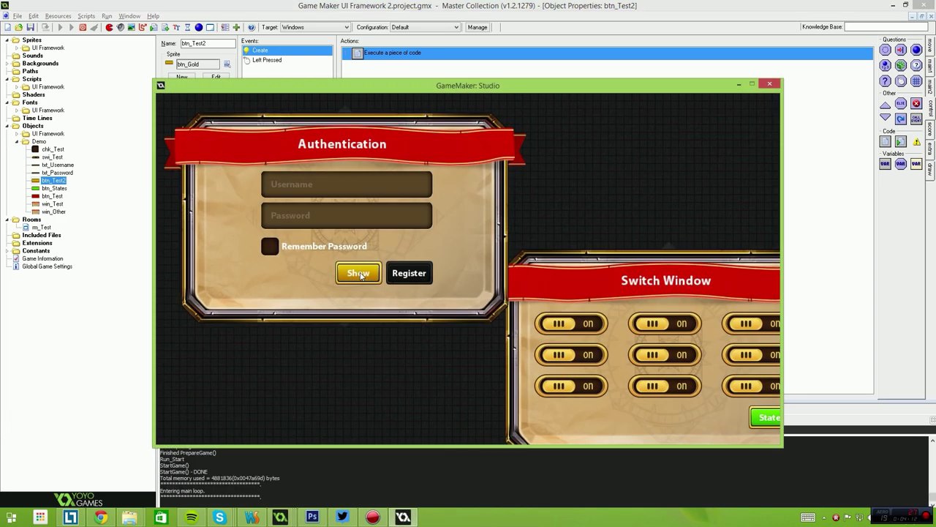
click(360, 275)
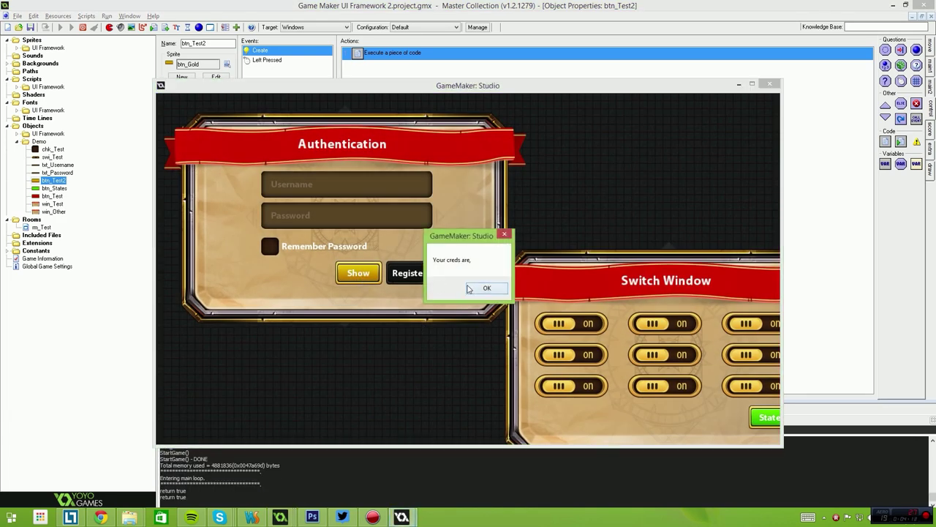
click(474, 286)
key(Escape)
click(310, 59)
Add blank lines before and after the show_message call in btn_Test2's Left Pressed code.
double_click(376, 55)
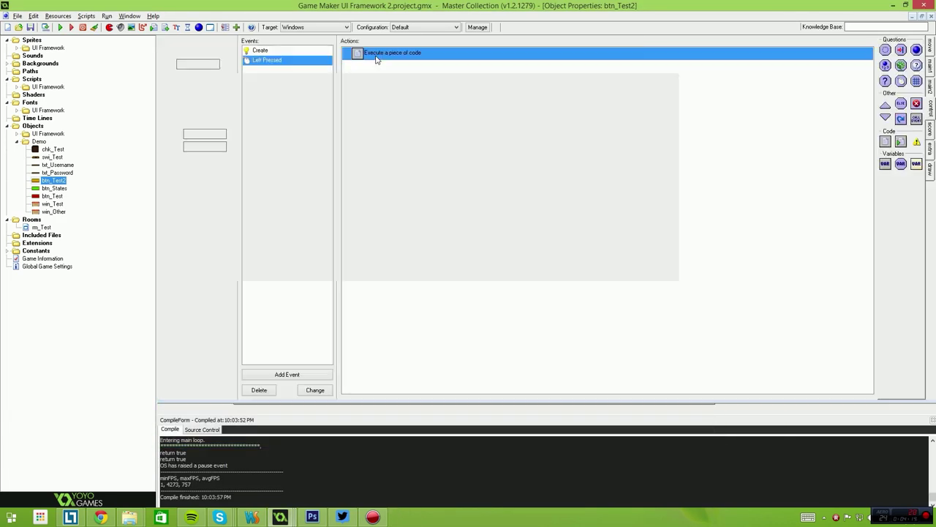
click(542, 244)
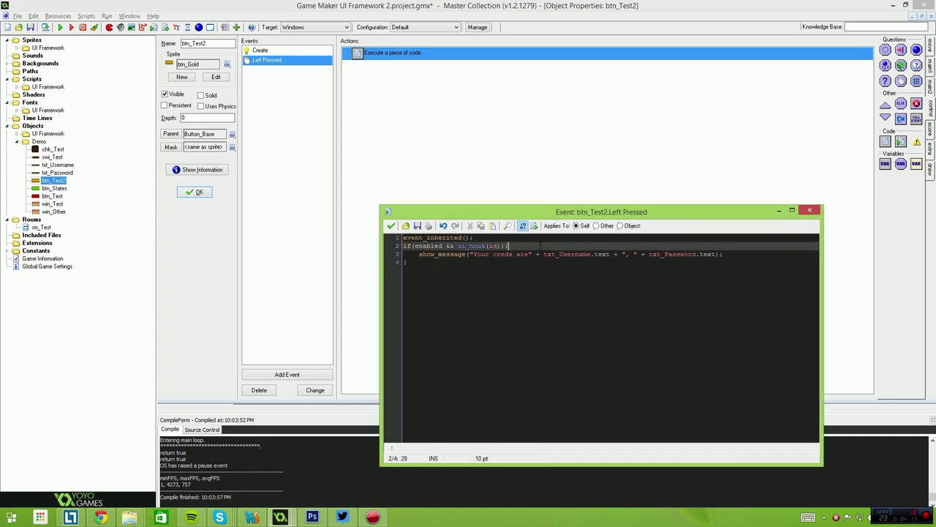
key(Return)
click(739, 259)
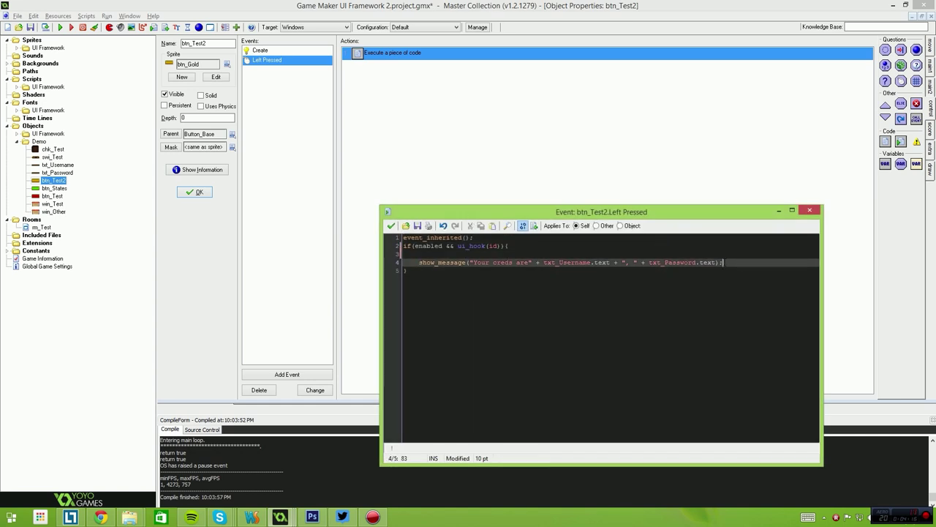
key(Return)
Step through the if condition on line 2 to mark its ui_hook call.
key(ctrl+Home)
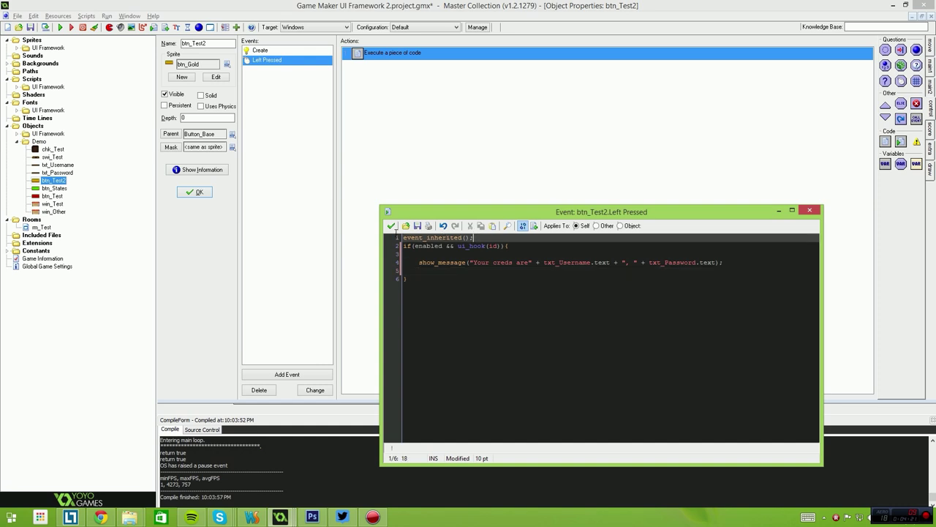
key(shift+End)
key(Down)
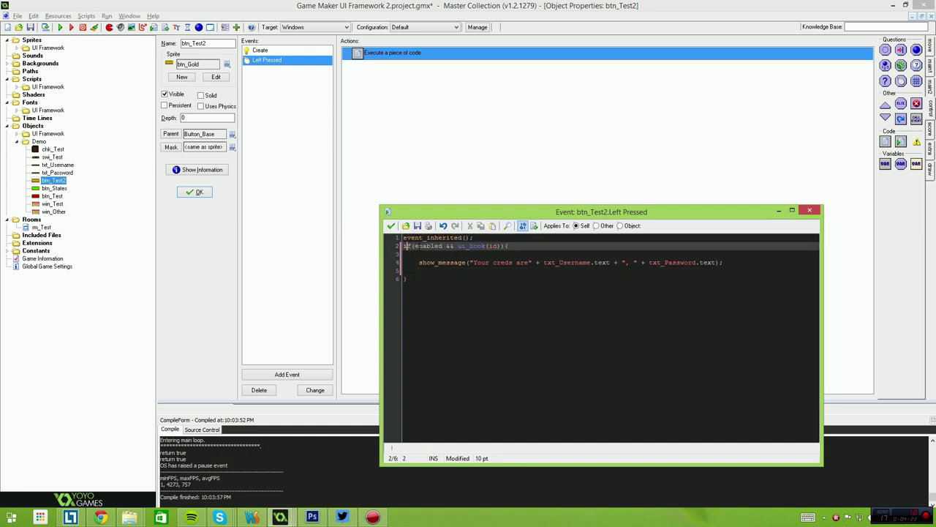
key(Right)
key(Right)
key(Right)
key(Right)
key(Right)
key(Right)
key(Right)
key(Right)
key(Right)
key(Right)
key(Right)
key(Right)
key(Right)
key(Right)
key(Right)
key(Right)
key(Right)
key(Right)
key(Right)
key(Right)
key(Left)
key(Left)
key(Left)
key(Left)
key(Left)
key(Left)
key(Left)
key(Left)
key(Left)
key(Left)
key(Left)
key(shift+Right)
key(shift+Right)
key(shift+Right)
key(shift+Right)
key(shift+Right)
key(shift+Right)
key(shift+Right)
key(shift+Right)
key(shift+Right)
key(shift+Right)
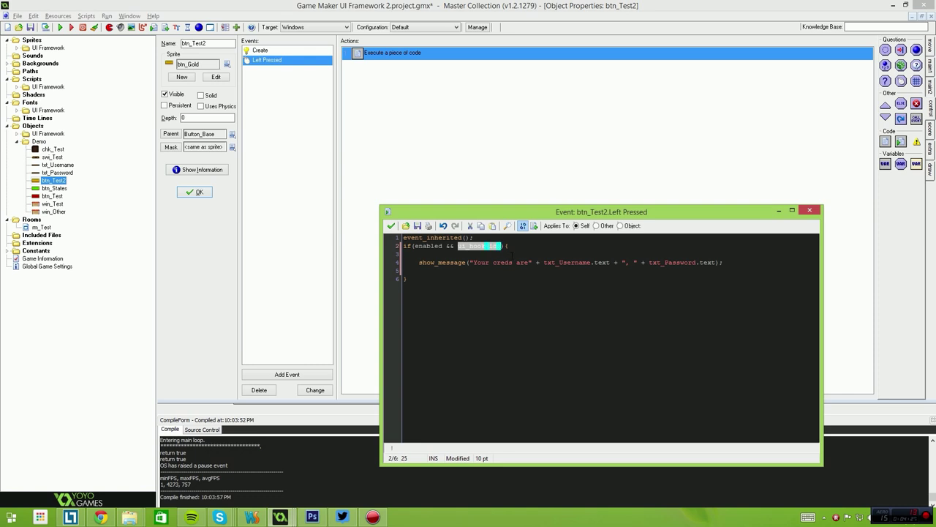
key(Down)
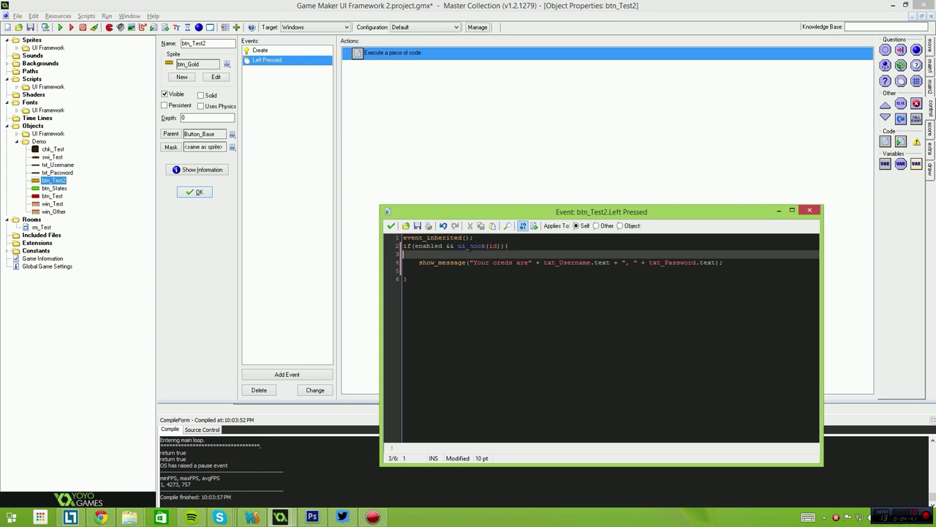
Highlight ui_hook(id) and the txt_Username.text and txt_Password.text references in the message.
mouse_move(459, 247)
mouse_down()
mouse_move(503, 247)
mouse_move(466, 246)
mouse_up()
click(502, 261)
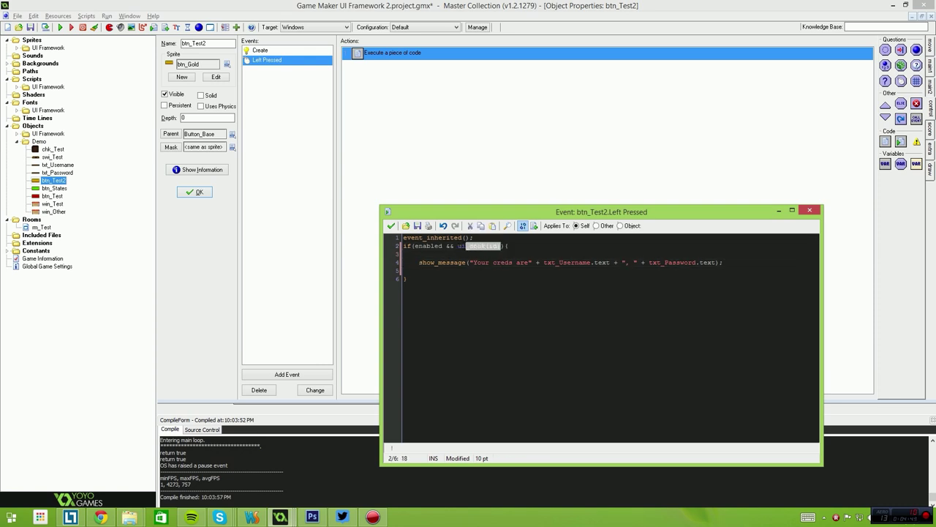
click(476, 282)
drag(419, 271, 411, 253)
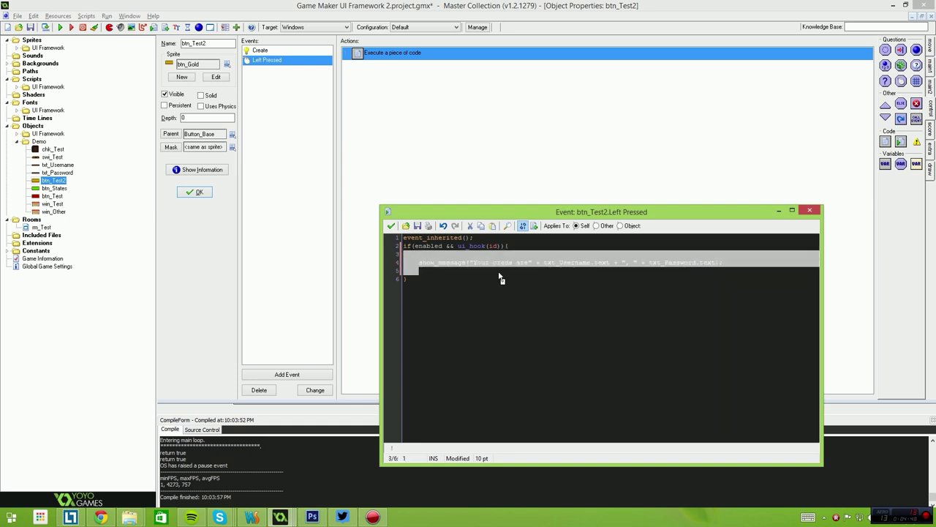
drag(477, 262, 560, 262)
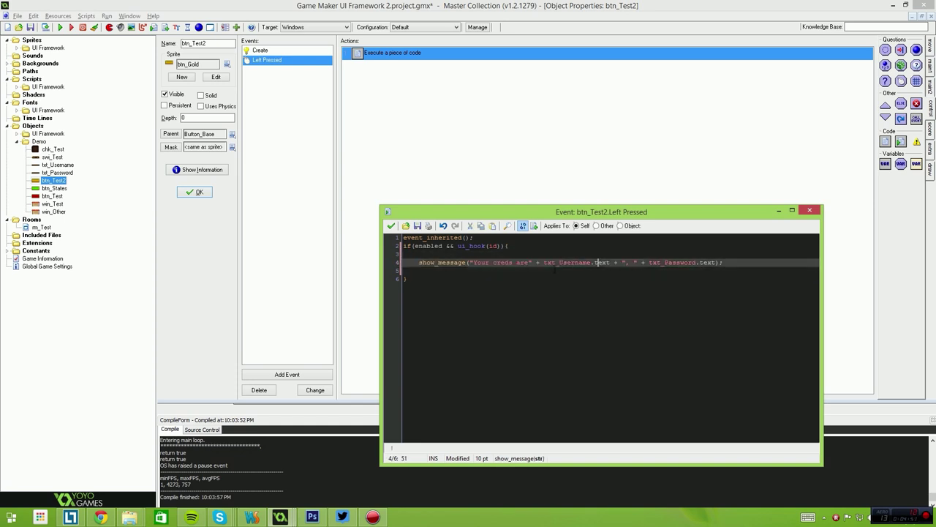
double_click(556, 262)
click(591, 278)
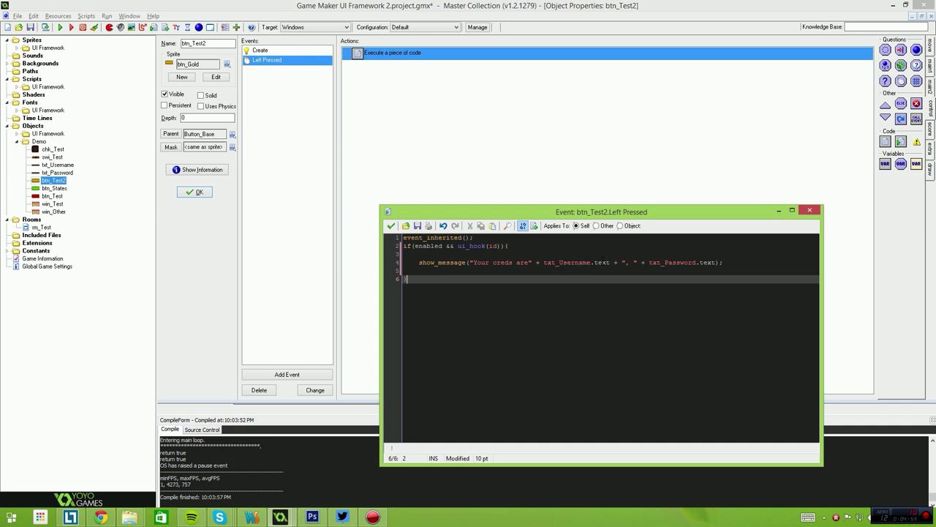
double_click(567, 262)
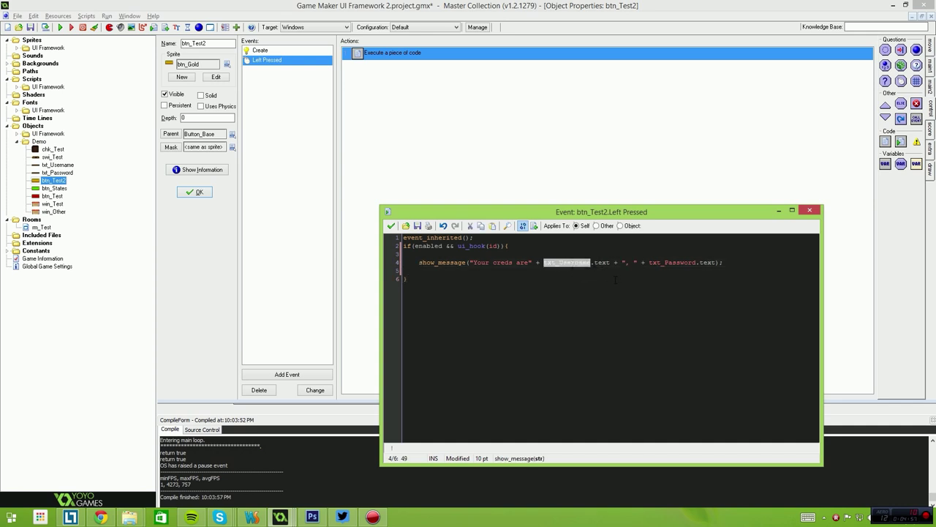
double_click(601, 262)
double_click(671, 262)
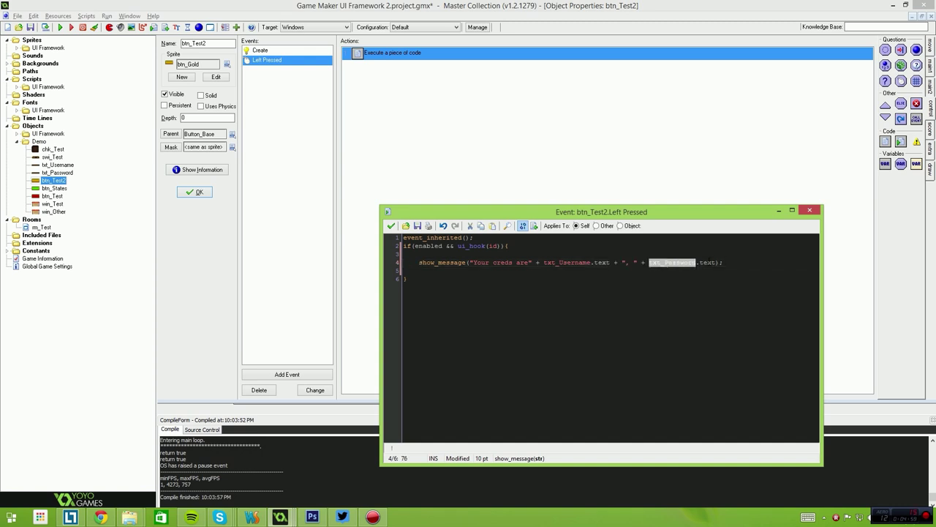
double_click(708, 262)
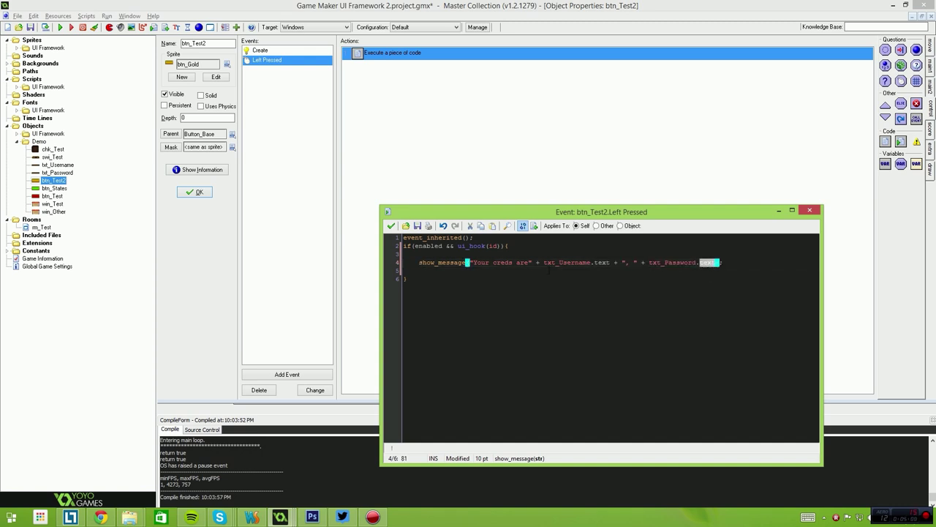
click(493, 278)
Save the code changes, then duplicate btn_Test2 and name the copy btn_SetUser.
click(809, 210)
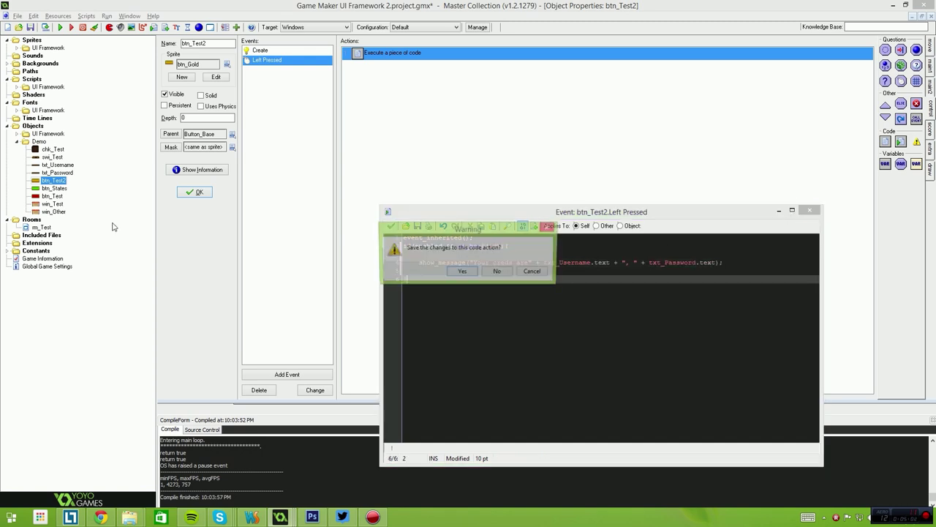
click(469, 272)
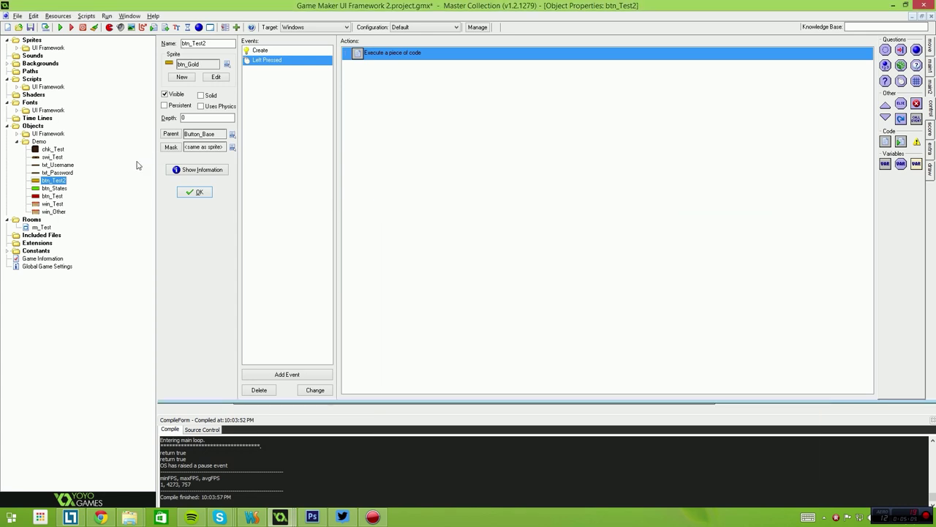
right_click(38, 180)
click(30, 207)
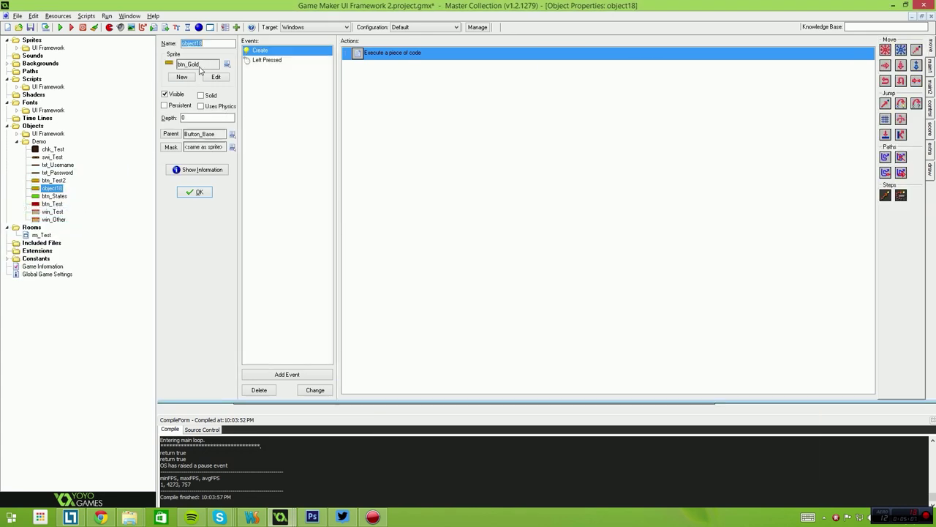
text(Set)
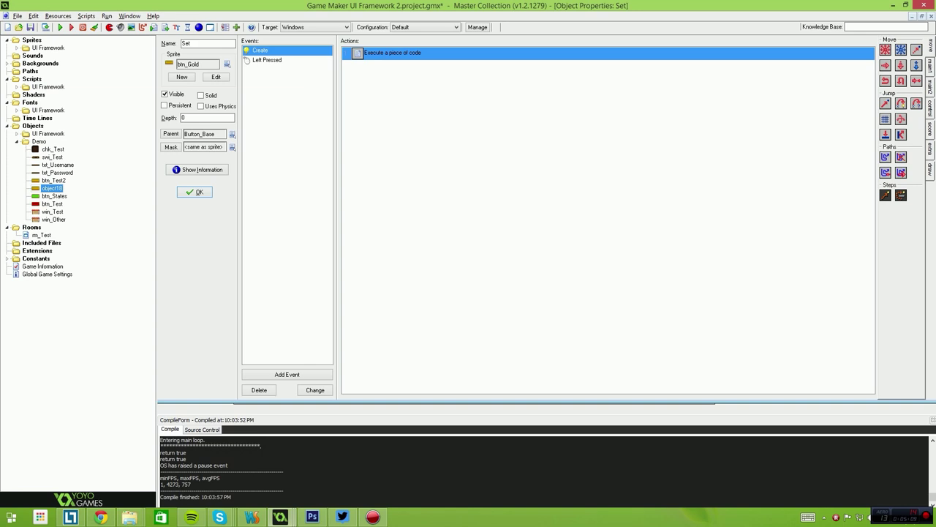
key(Home)
text(btn_)
key(End)
text(Use)
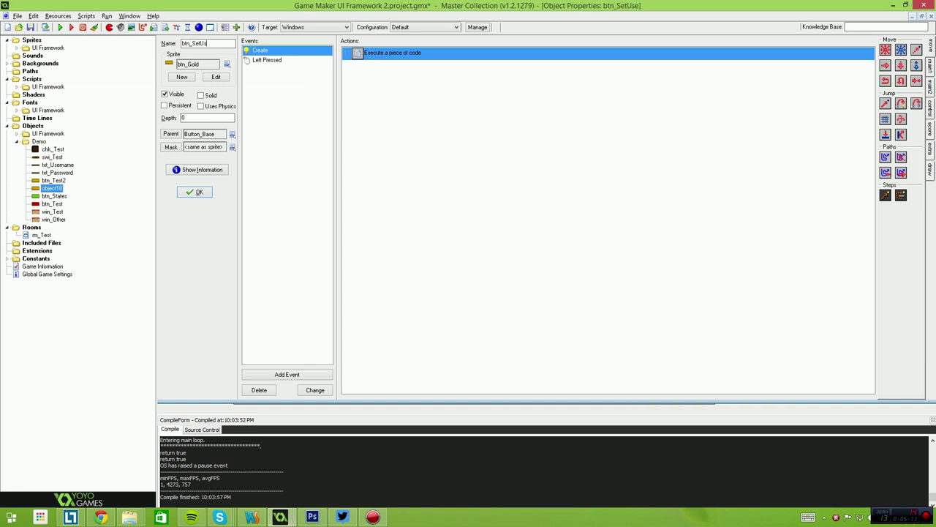
text(r)
Confirm btn_SetUser and replace its Left Pressed show_message line with a txt_Username.text assignment.
click(195, 191)
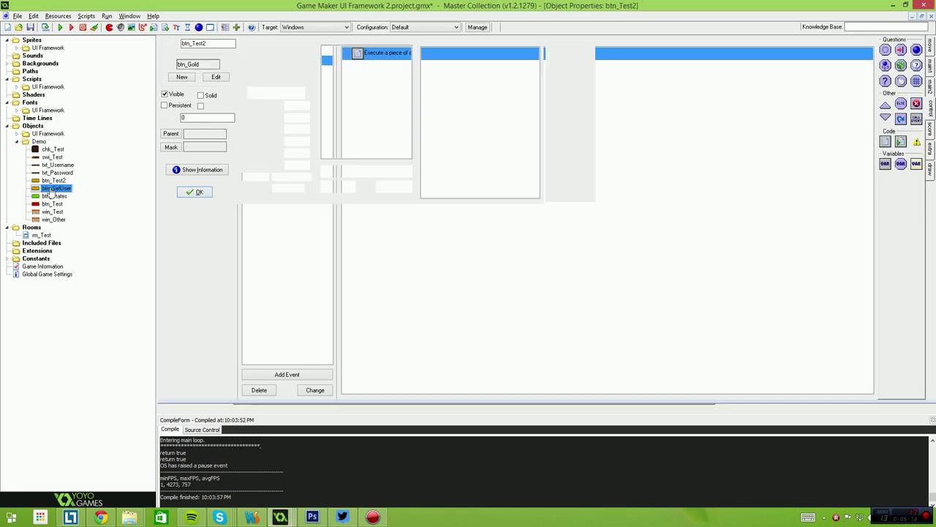
double_click(363, 56)
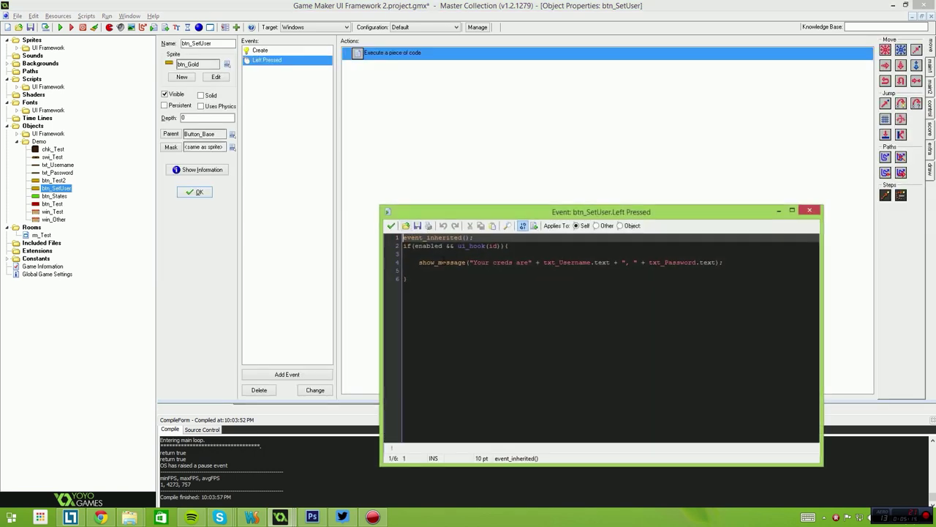
click(467, 261)
triple_click(468, 262)
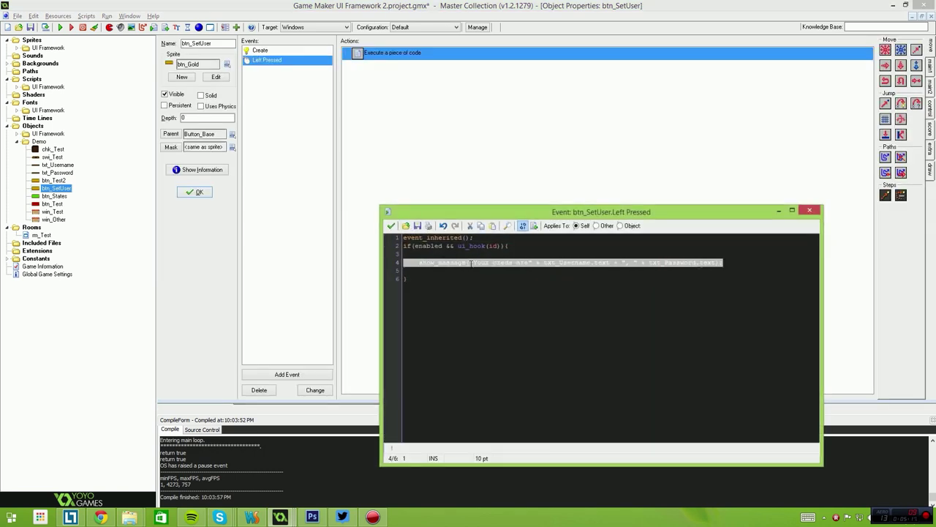
key(BackSpace)
key(Tab)
text(tx)
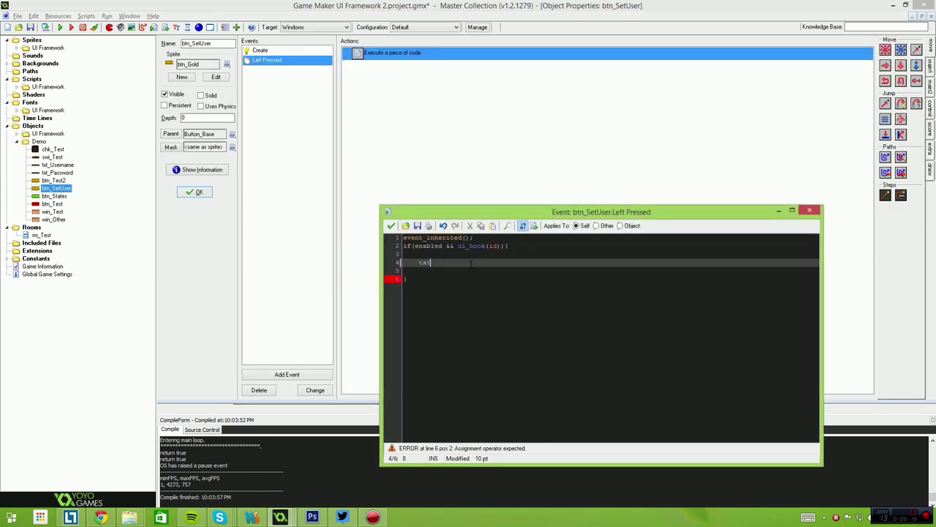
text(t_Username.text = "I was set p)
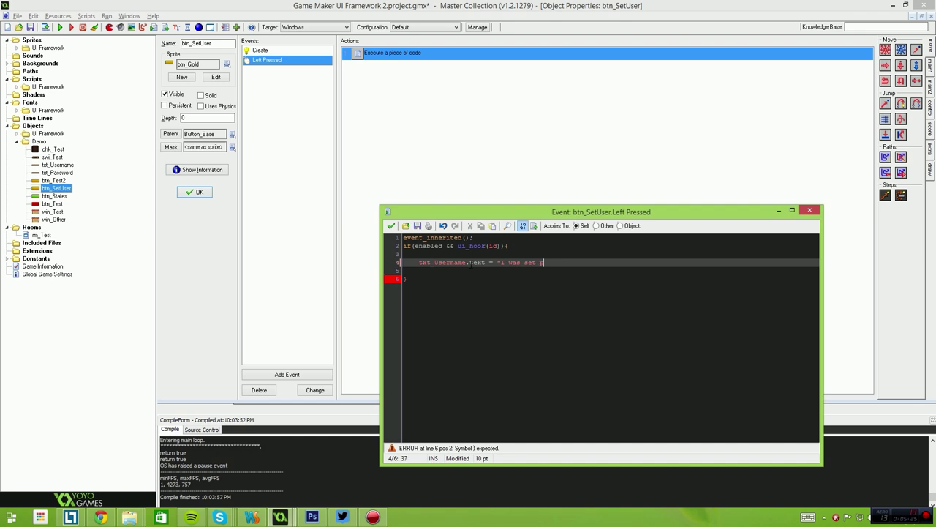
text(rogramaticall)
Reword the assigned string to "Set programatically" and apply the code.
key(ctrl+shift+Left)
key(BackSpace)
text(programatically")
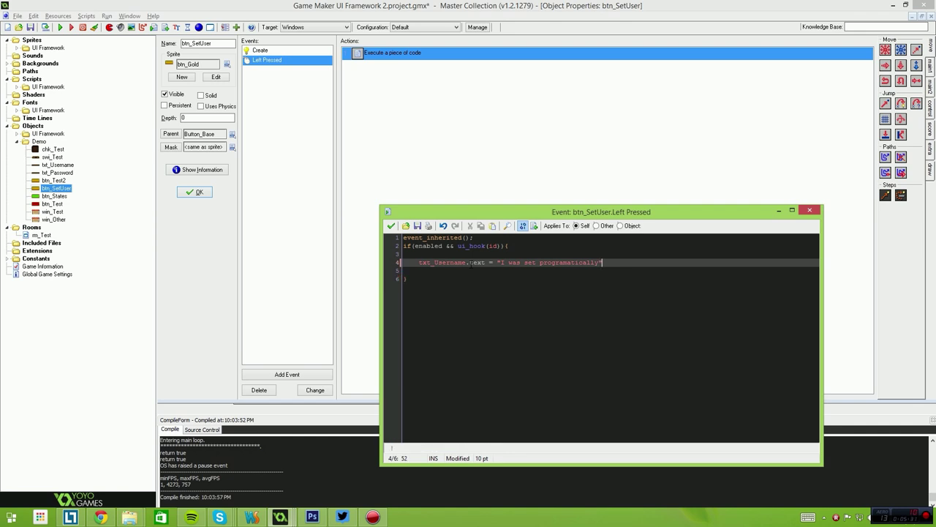
double_click(520, 262)
key(BackSpace)
key(BackSpace)
key(BackSpace)
key(Delete)
key(Delete)
text(S)
key(End)
click(390, 225)
Open rm_Test and place a btn_SetUser instance in the Authentication panel.
double_click(41, 235)
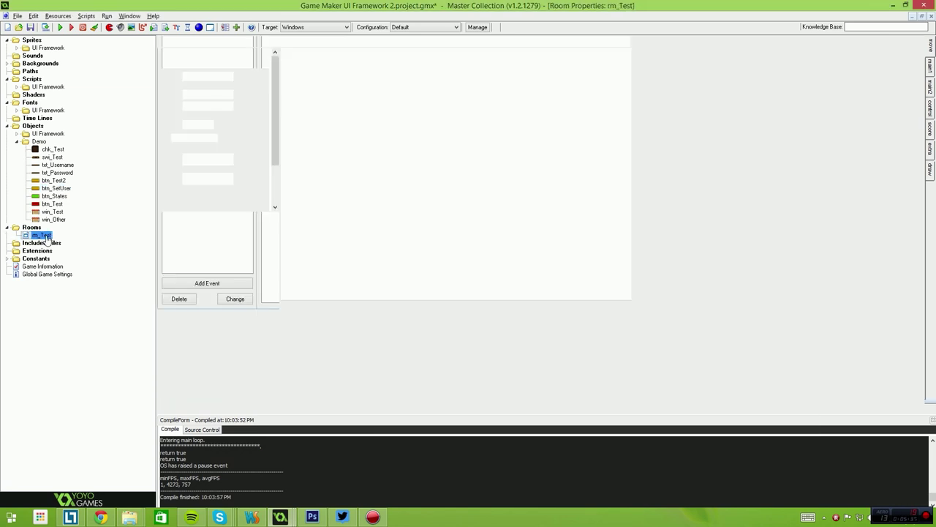
click(184, 62)
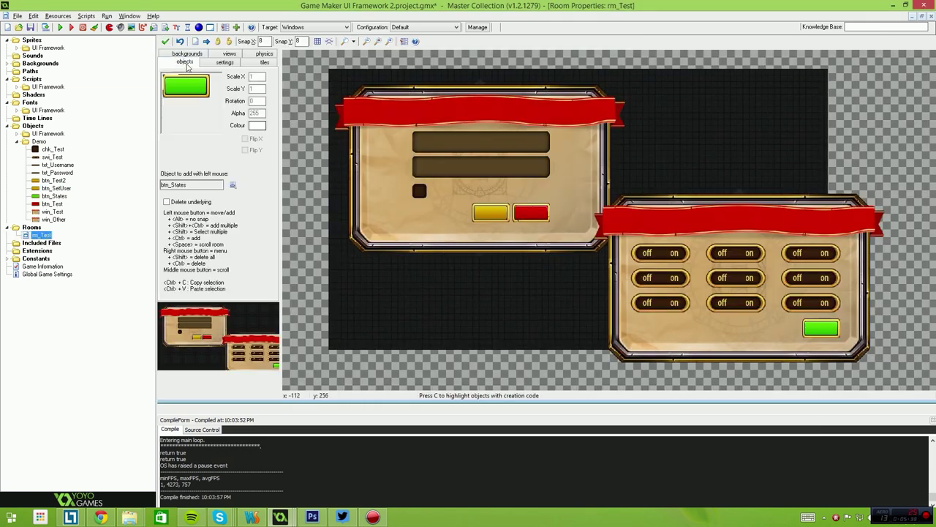
click(234, 186)
mouse_move(259, 204)
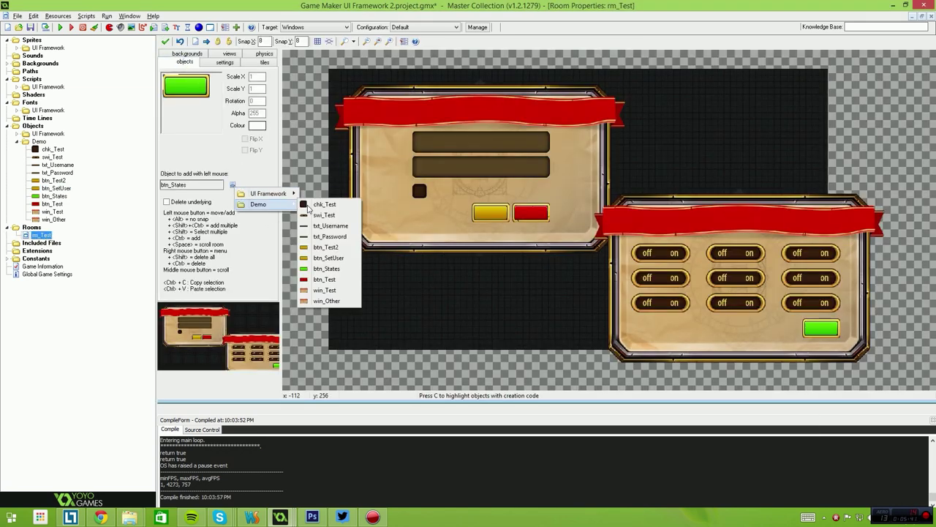
click(328, 258)
click(517, 229)
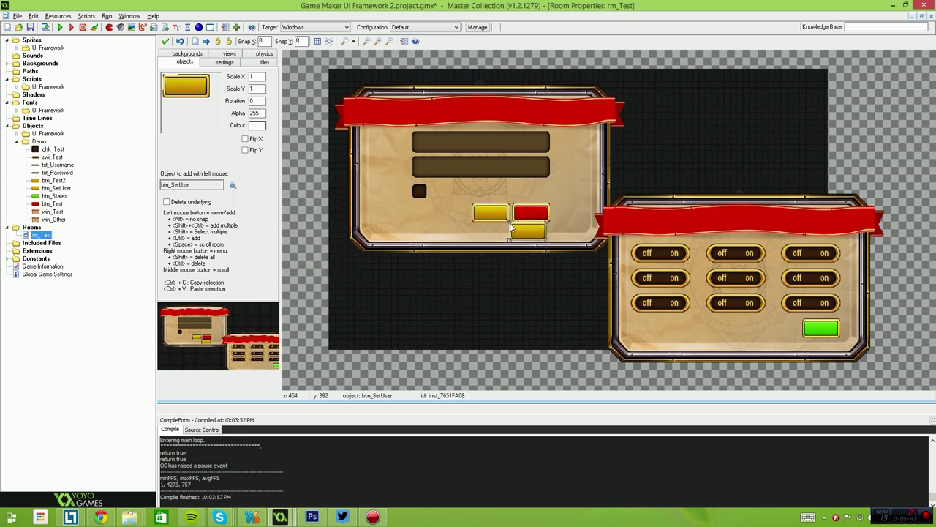
Move the new button left of the yellow button and a switch beside the second field.
right_click(517, 228)
drag(519, 240, 434, 210)
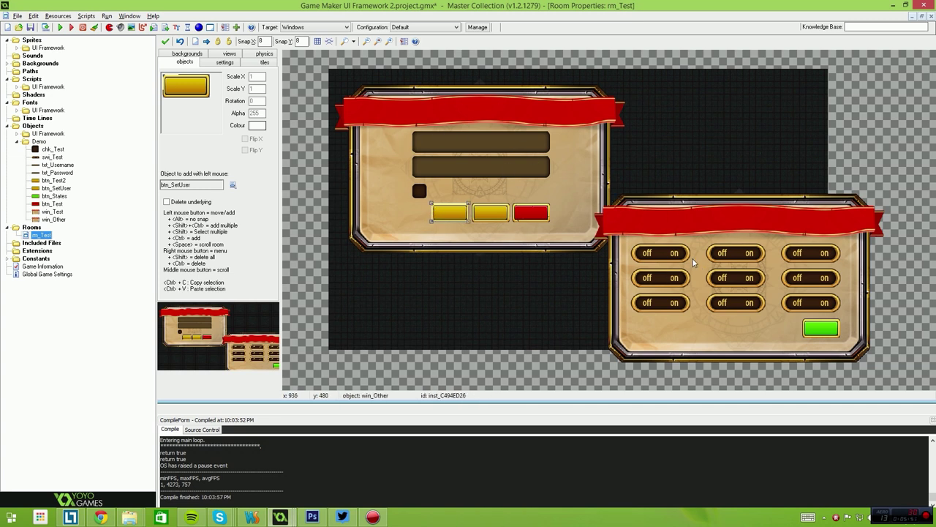
drag(667, 253, 587, 165)
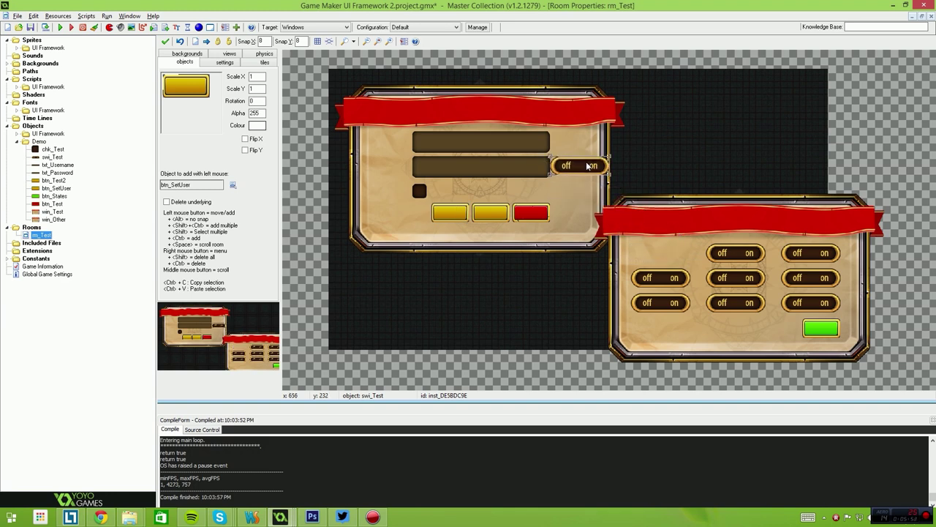
Reposition the switch above the red button, then save and launch the game.
scroll(586, 165, up, 3)
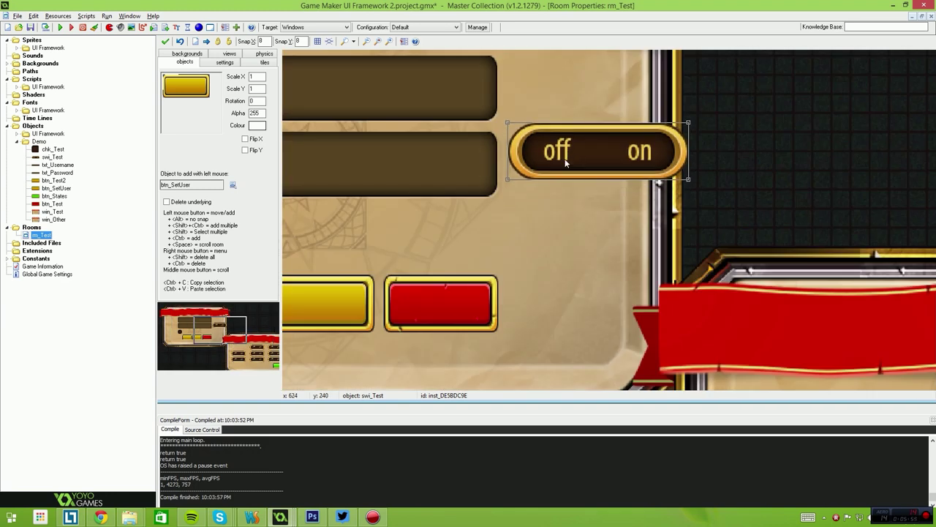
drag(565, 163, 620, 321)
ctrl+scroll(457, 243, down, 1)
ctrl+scroll(457, 243, down, 1)
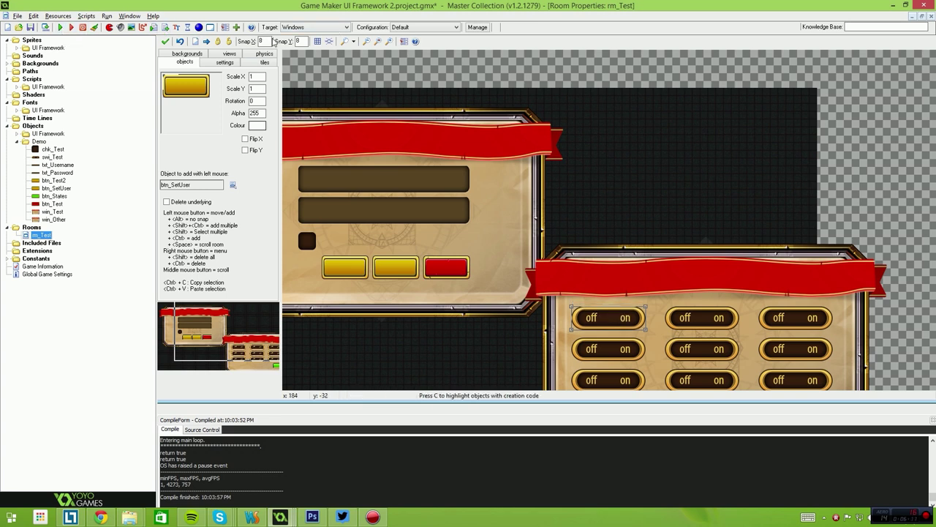
double_click(260, 41)
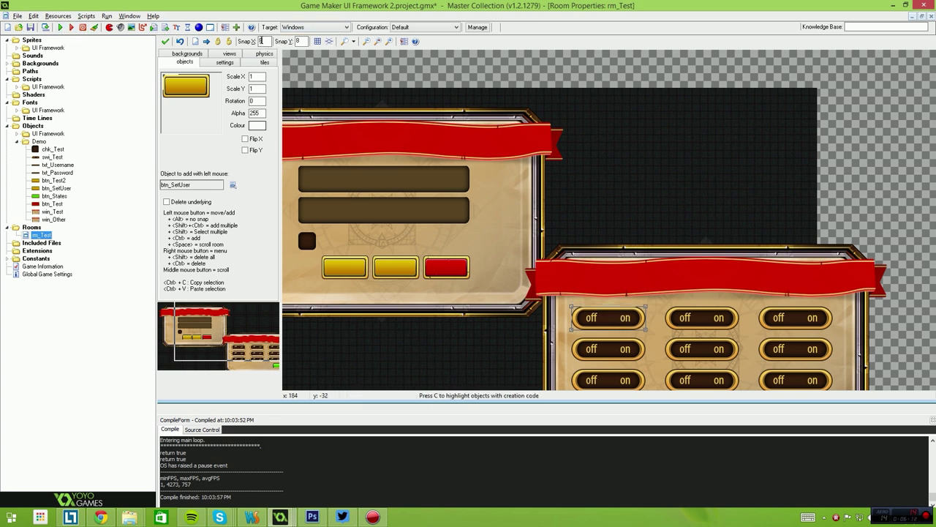
click(61, 28)
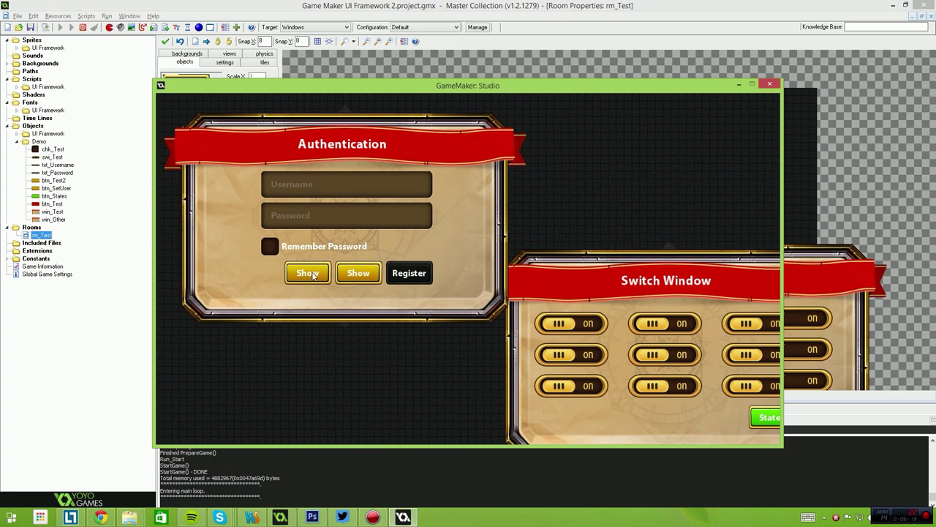
Fill the username with Set User, type over it, then reset it with Set User again.
click(312, 273)
click(352, 192)
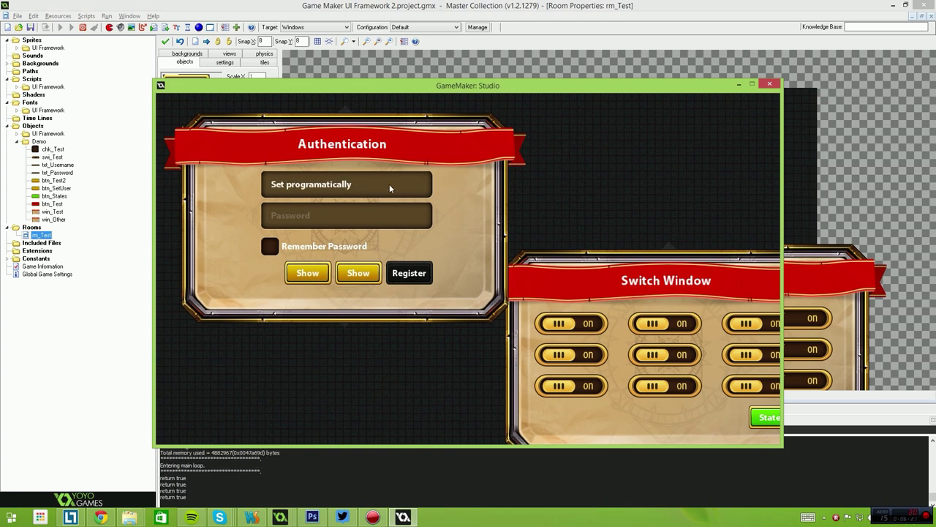
key(BackSpace)
key(BackSpace)
key(BackSpace)
key(BackSpace)
key(BackSpace)
text(asda)
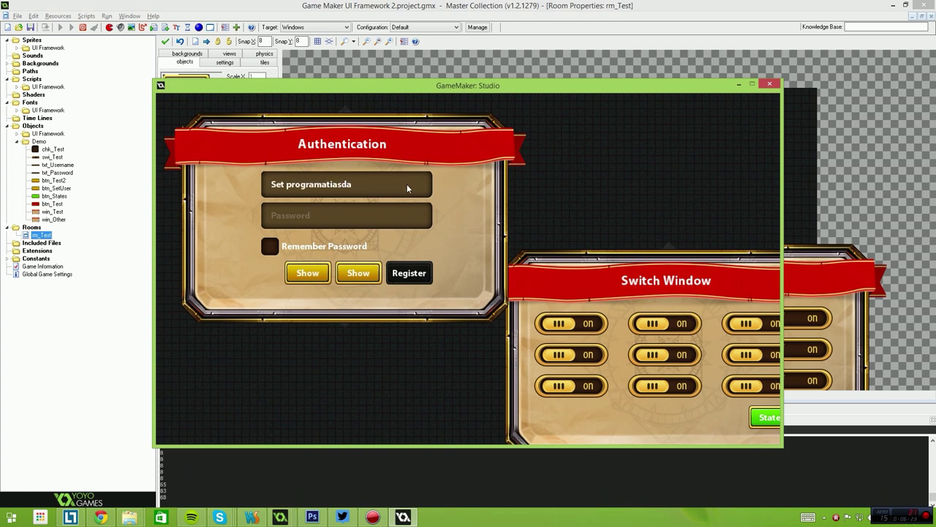
key(BackSpace)
key(BackSpace)
text(qweqsf)
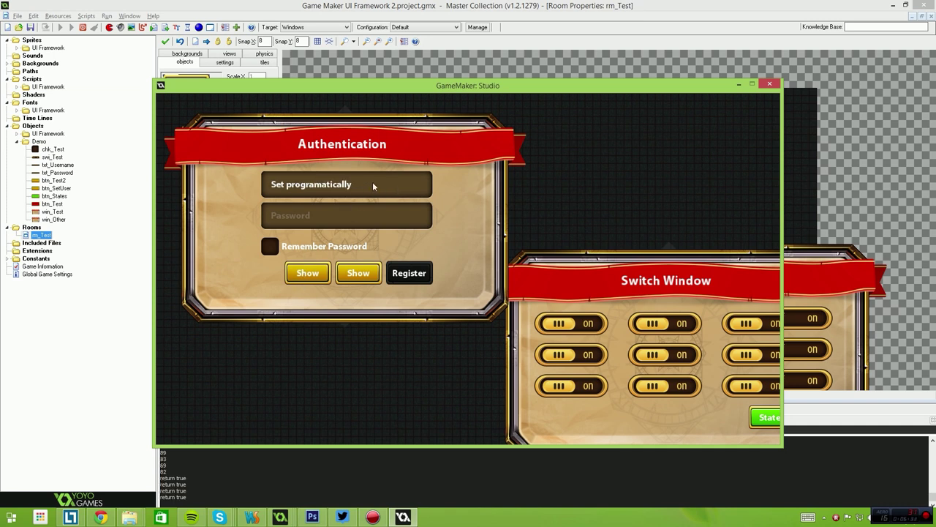
text(asdasd)
click(312, 271)
Type sample text into the password and username fields.
click(308, 218)
text(asdasd)
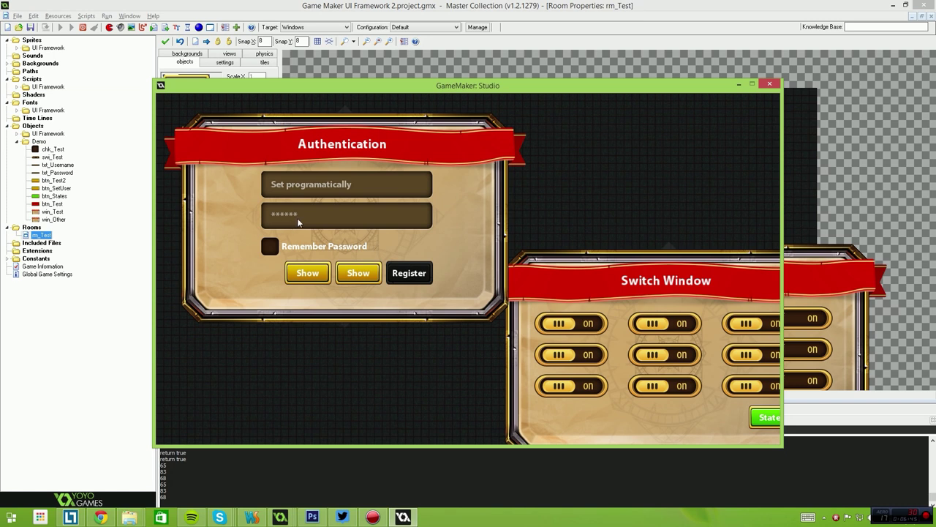
click(301, 223)
click(270, 284)
click(361, 192)
key(BackSpace)
key(BackSpace)
key(BackSpace)
key(BackSpace)
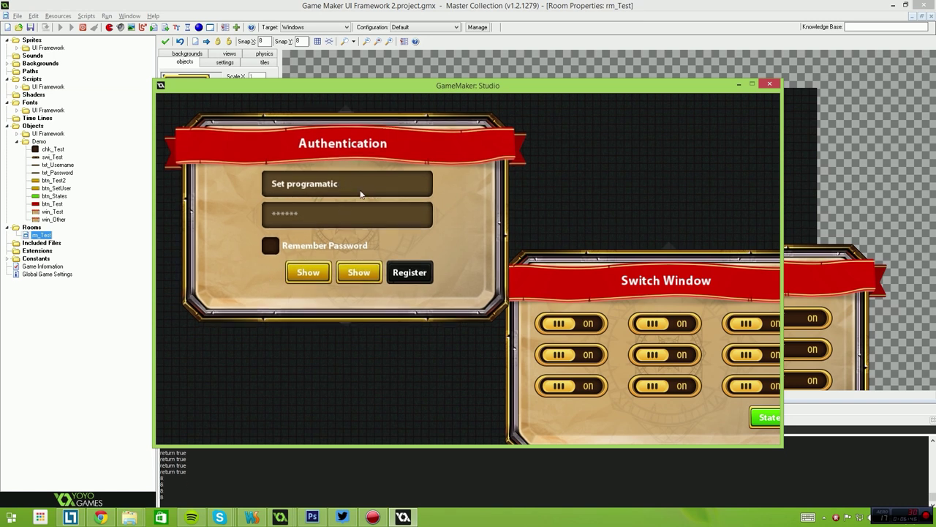
text(asdasd)
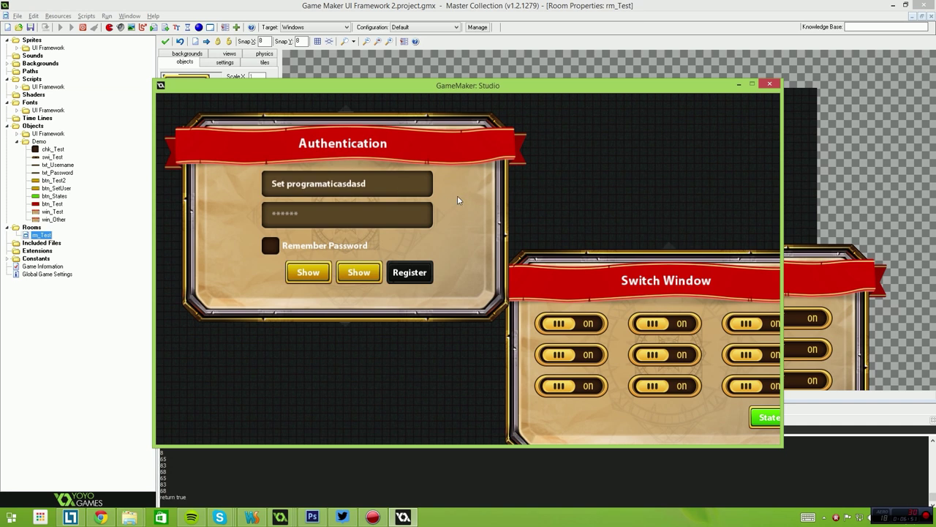
key(BackSpace)
key(BackSpace)
key(BackSpace)
key(BackSpace)
key(BackSpace)
key(BackSpace)
key(BackSpace)
text(ere)
click(305, 209)
text(fsdfsdf)
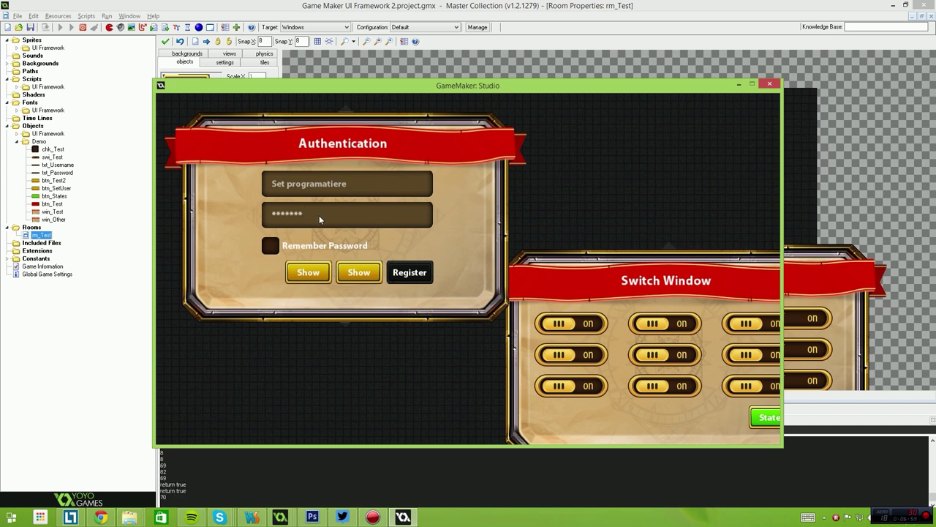
Try Register, drag the Switch Window panel up and left, and close the game.
click(419, 276)
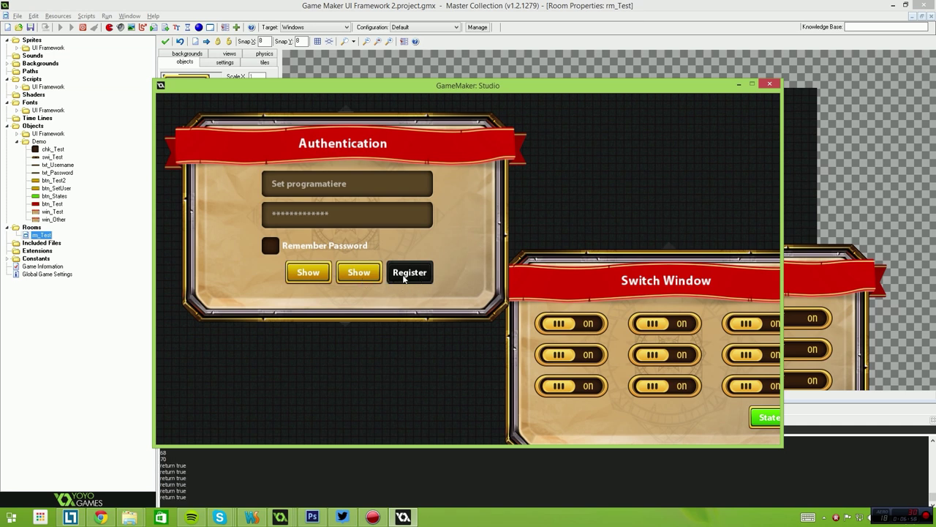
drag(571, 274, 450, 232)
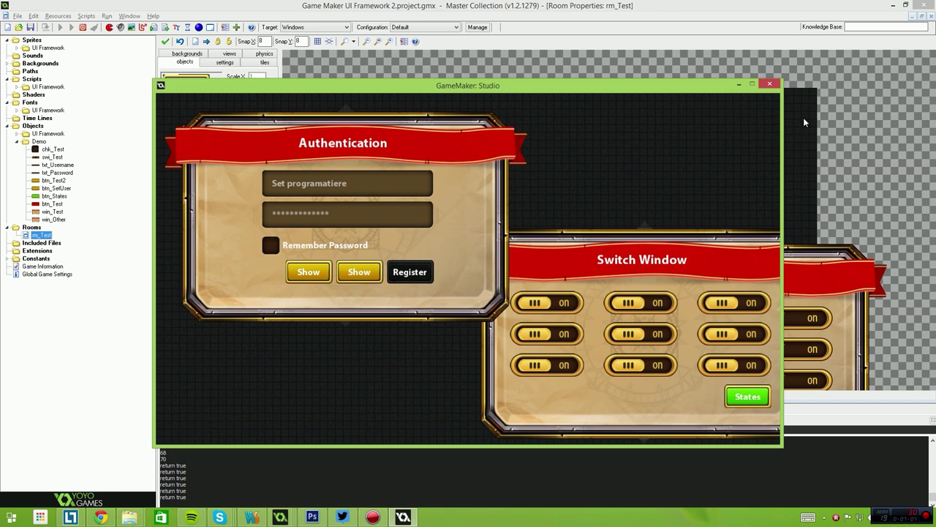
click(770, 84)
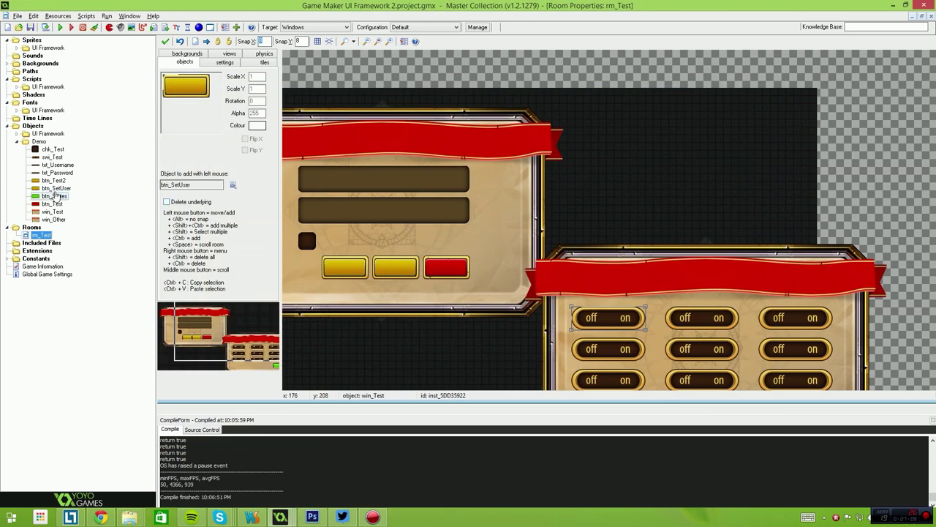
Add btn_Test2.enabled = false; after line 4 of btn_SetUser's Left Pressed code and run with F5.
double_click(57, 189)
double_click(414, 56)
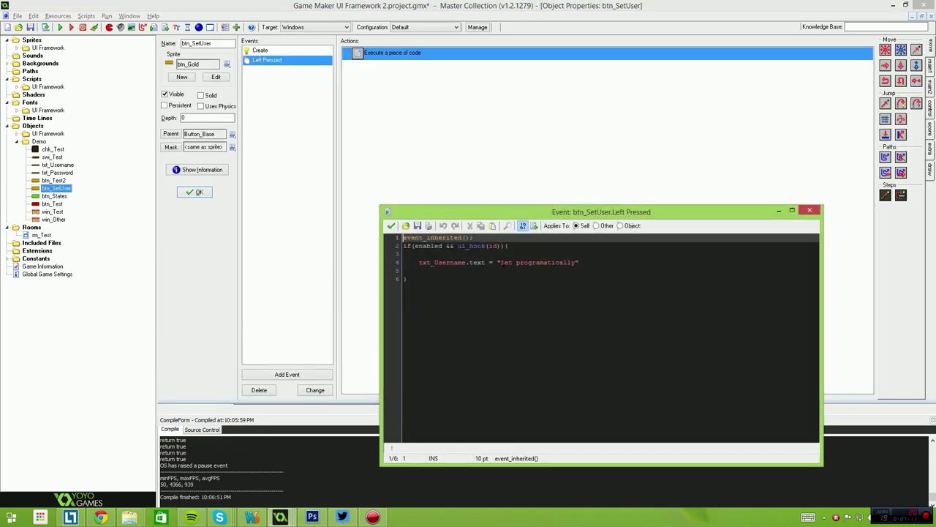
click(604, 261)
text(;)
key(Return)
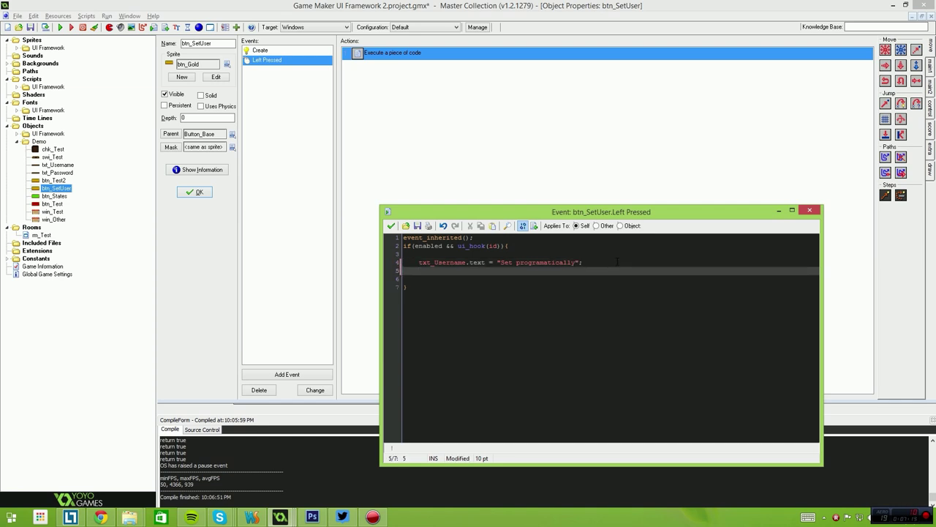
text(btn)
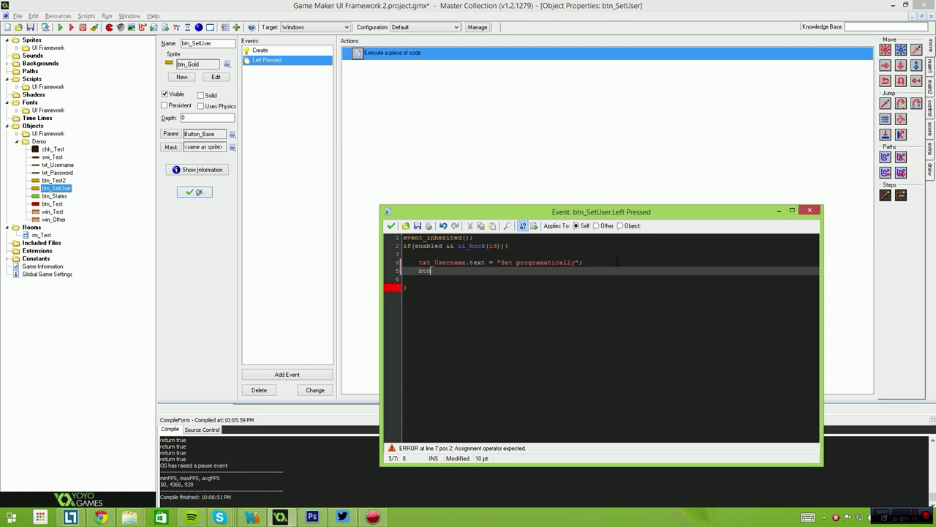
text(_Test2.enabled = false)
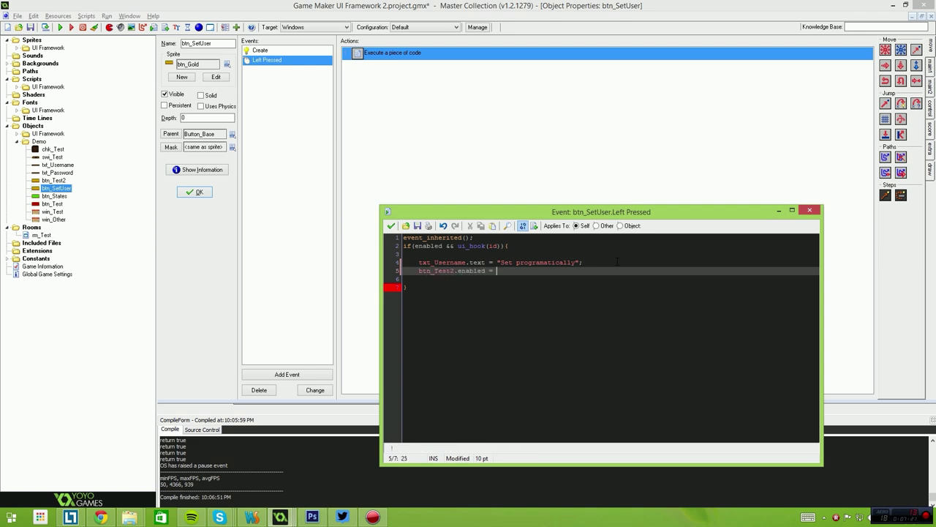
text(;)
key(F5)
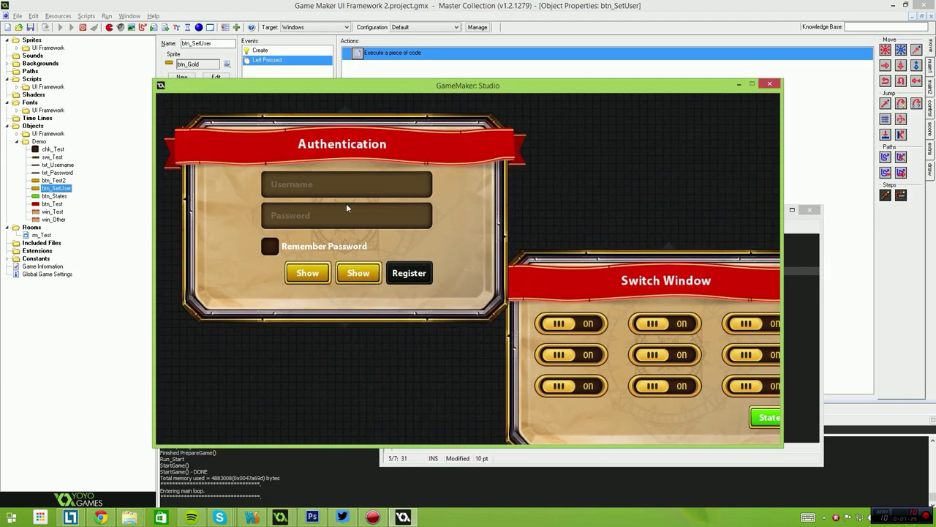
Fill the username via Set User, confirm the second Show button is disabled, and raise Switch Window.
click(340, 272)
click(365, 273)
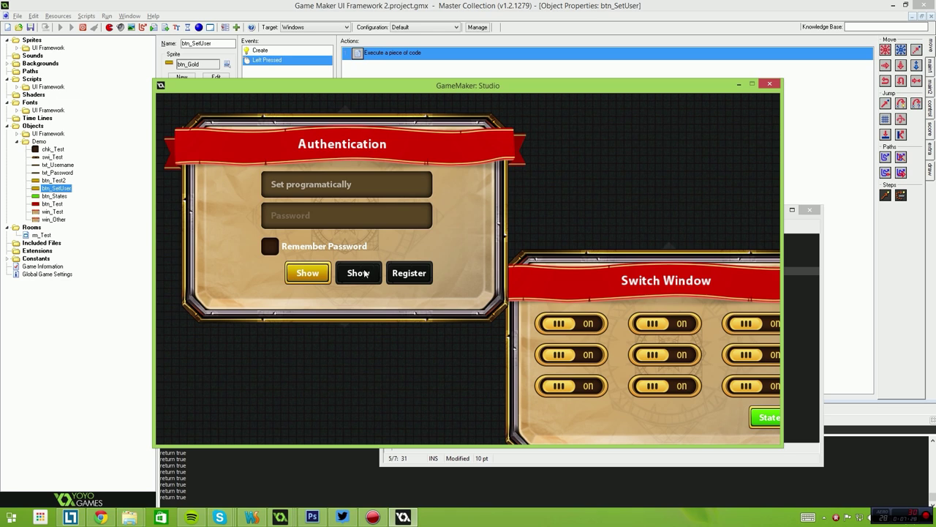
click(395, 273)
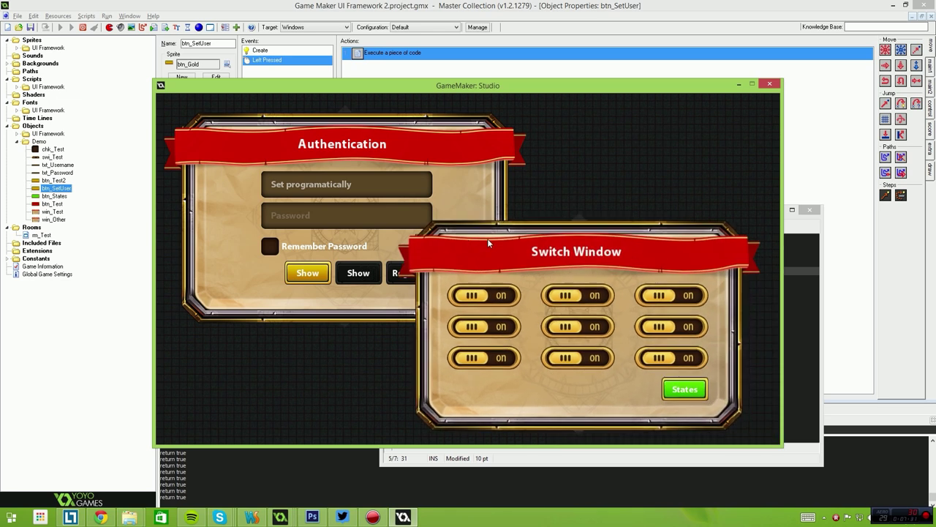
Flip several toggles in the Switch Window grid, turning the bottom row off.
click(458, 283)
click(552, 314)
click(553, 283)
click(646, 283)
click(651, 315)
click(459, 345)
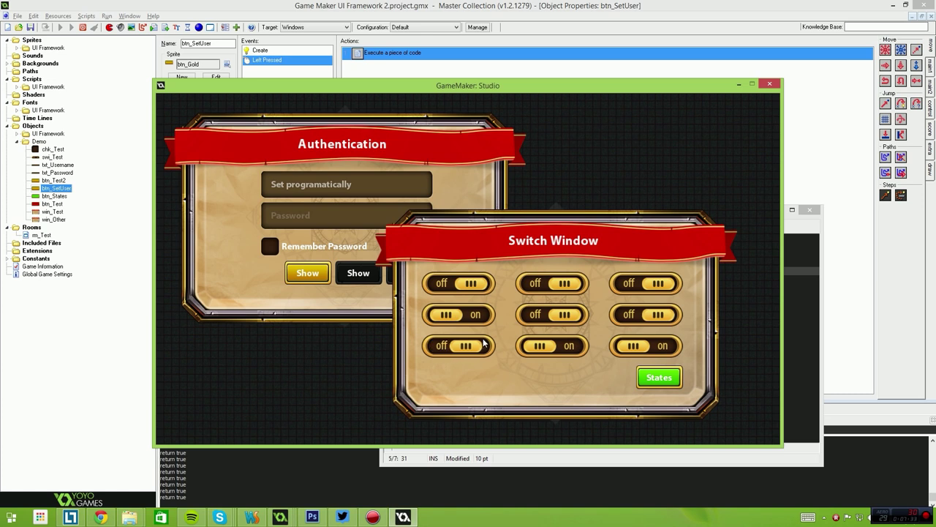
click(552, 346)
click(646, 345)
click(553, 314)
click(459, 319)
Turn the switched-off toggles in the Switch Window grid back on.
click(458, 283)
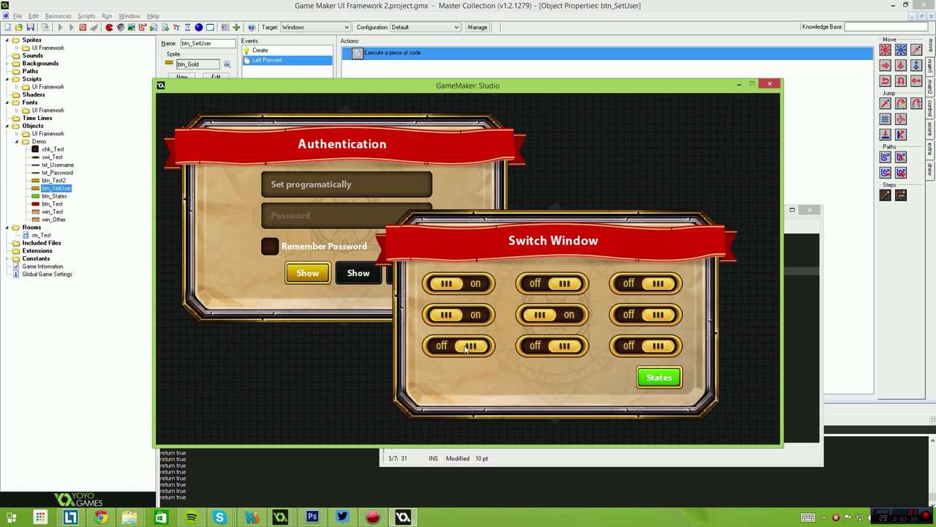
click(459, 345)
click(552, 283)
click(552, 346)
click(646, 283)
click(646, 314)
click(641, 347)
Toggle the switches off and on again, ending with five switches on.
click(552, 314)
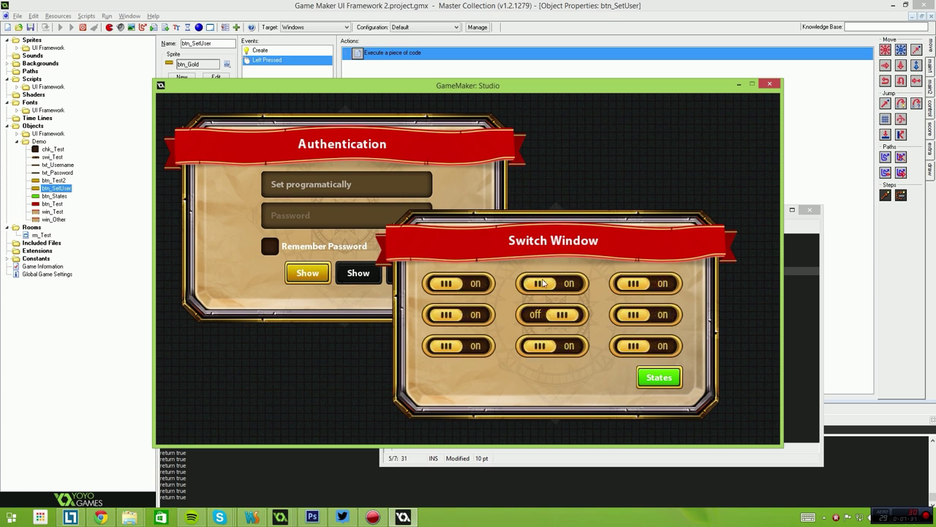
click(553, 283)
click(459, 283)
click(458, 315)
click(552, 346)
click(646, 314)
click(638, 284)
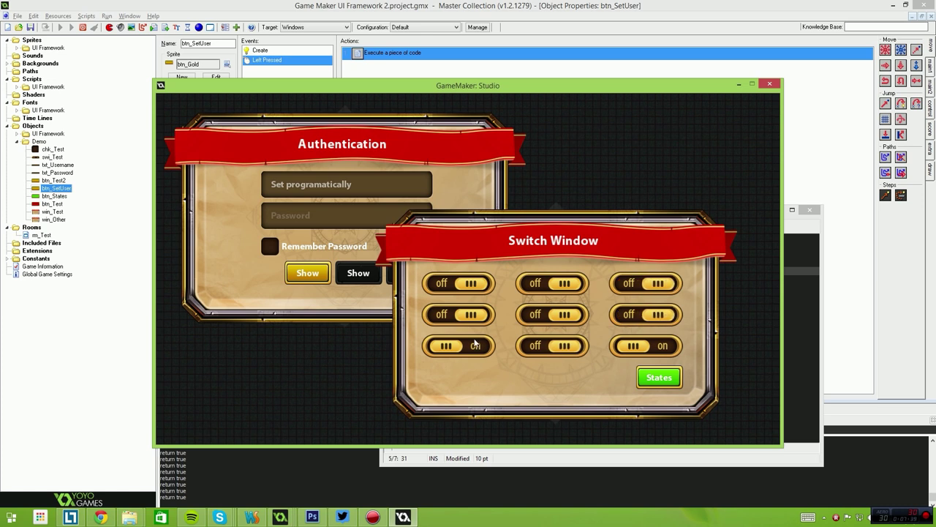
click(459, 345)
click(646, 283)
click(646, 315)
click(645, 345)
click(646, 315)
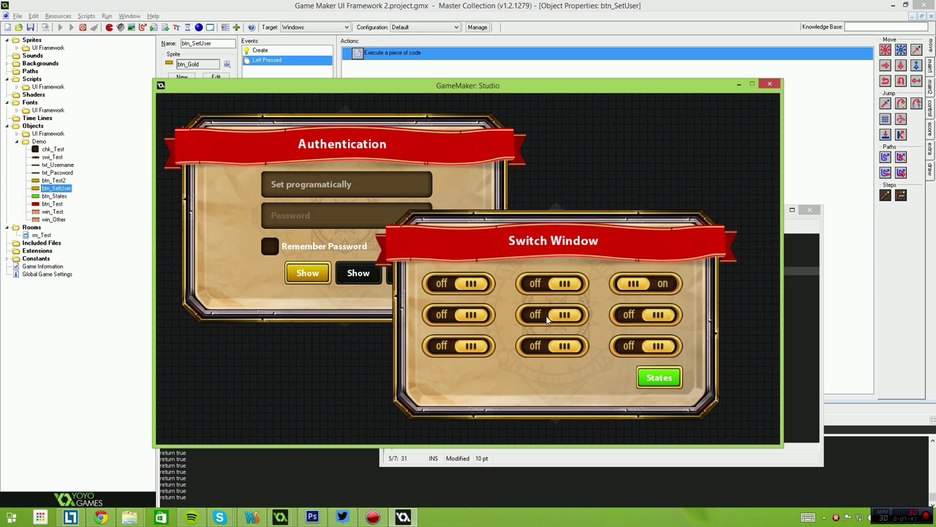
click(552, 314)
click(458, 315)
click(458, 283)
click(552, 283)
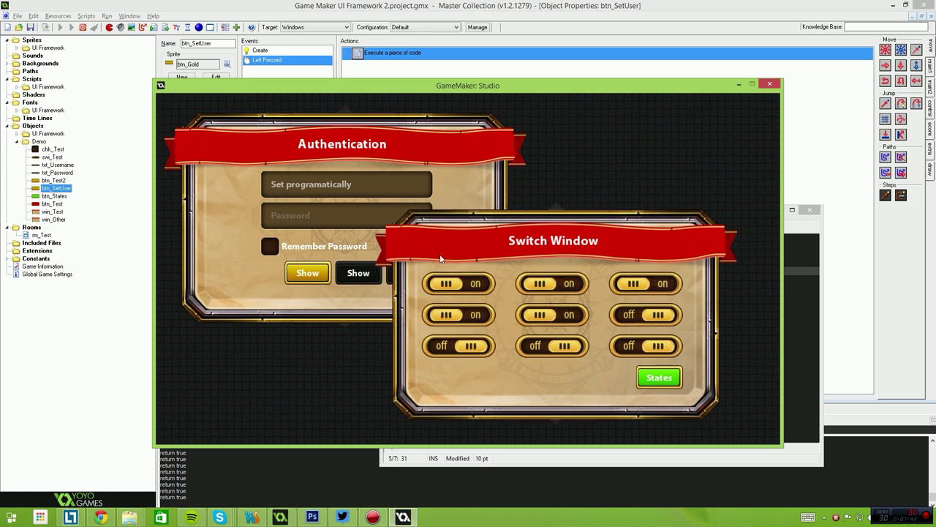